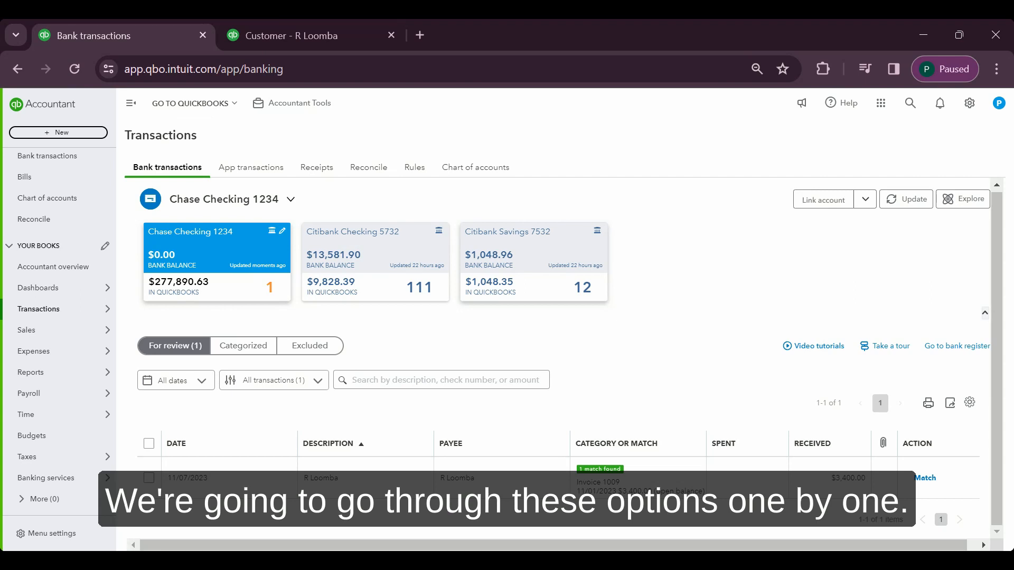
# Categorize the 11/07/2023 deposit of $3,400 to Accounts Receivable (A/R) instead of matching it to invoice 1009, and add it
pyautogui.click(427, 380)
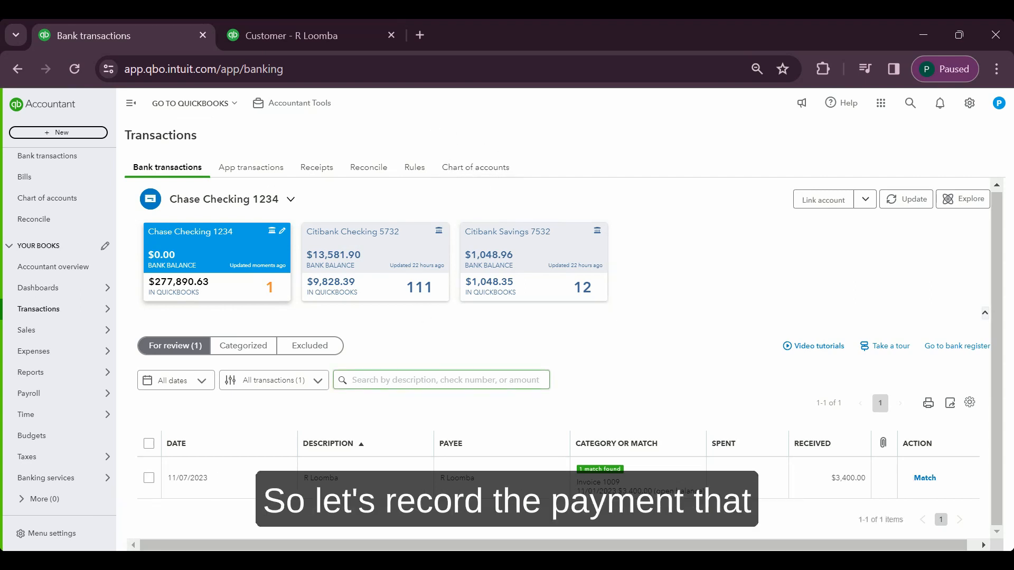
pyautogui.click(335, 476)
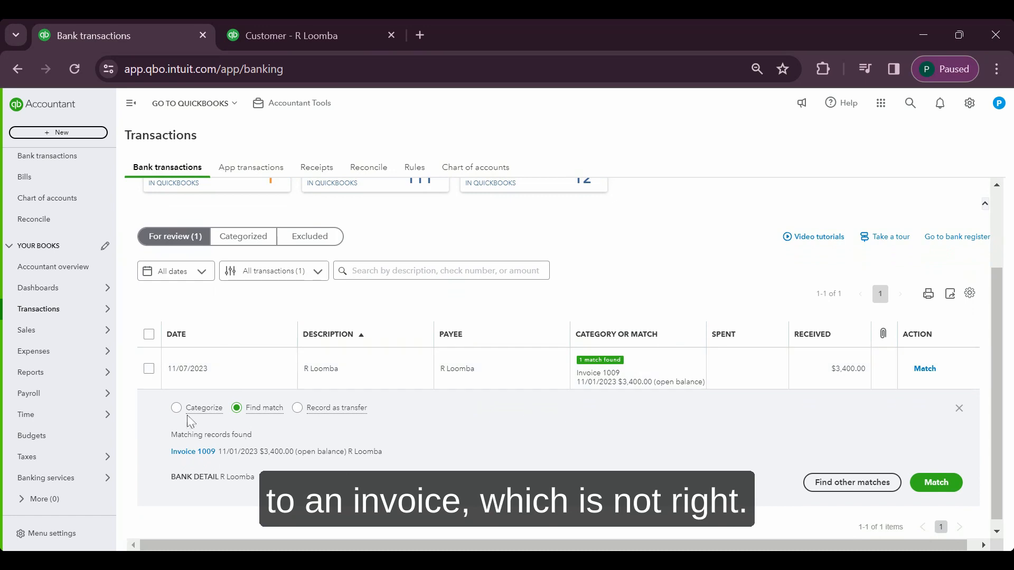
pyautogui.click(177, 409)
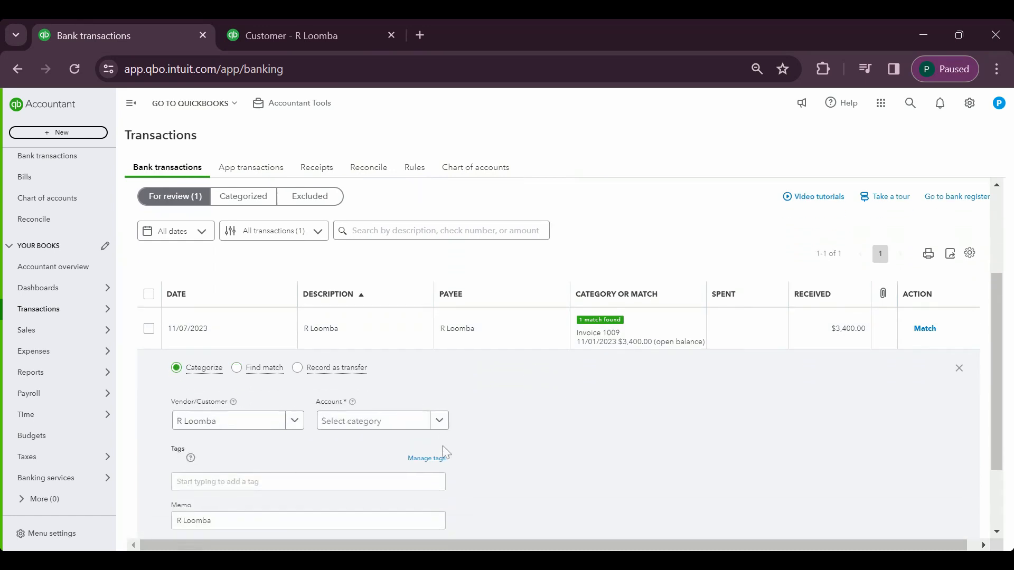
pyautogui.click(379, 418)
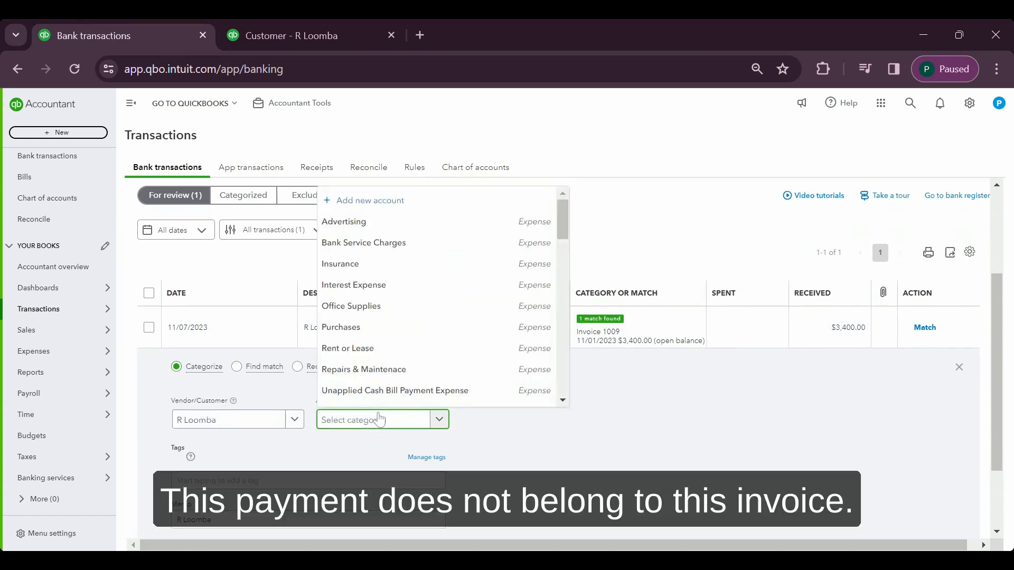
pyautogui.write('accounts')
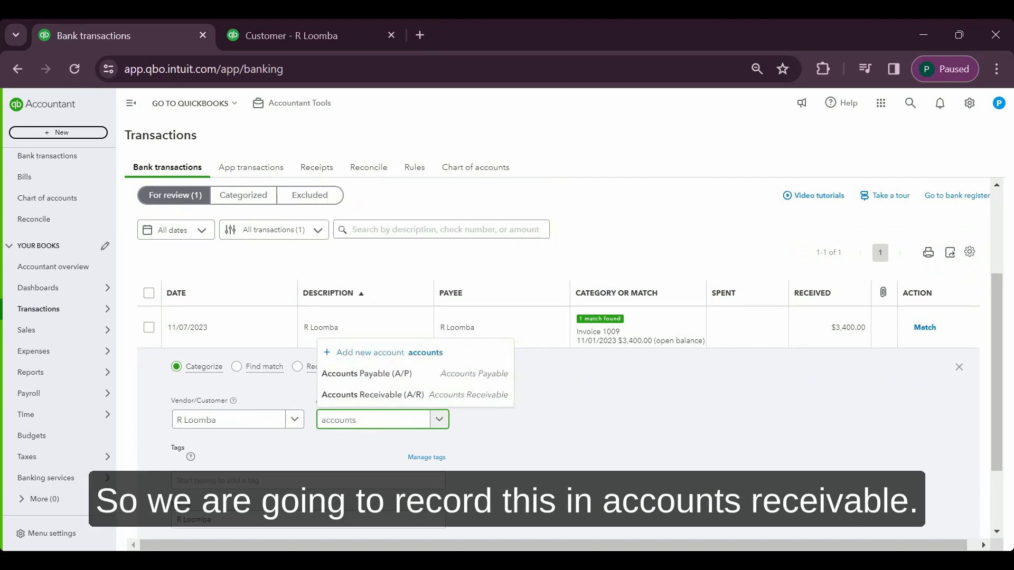
pyautogui.click(402, 399)
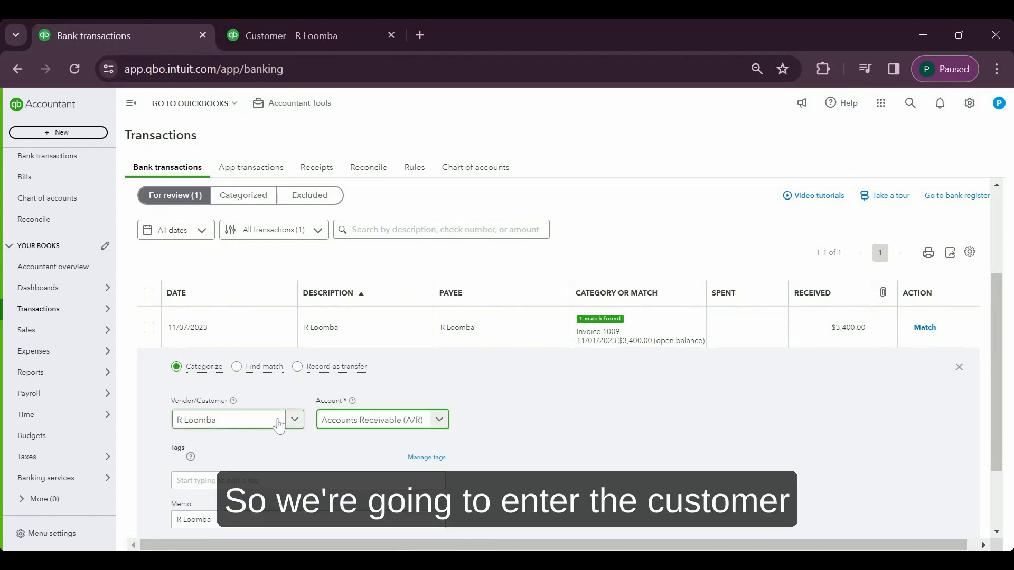
pyautogui.click(681, 406)
pyautogui.scroll(-1, 681, 406)
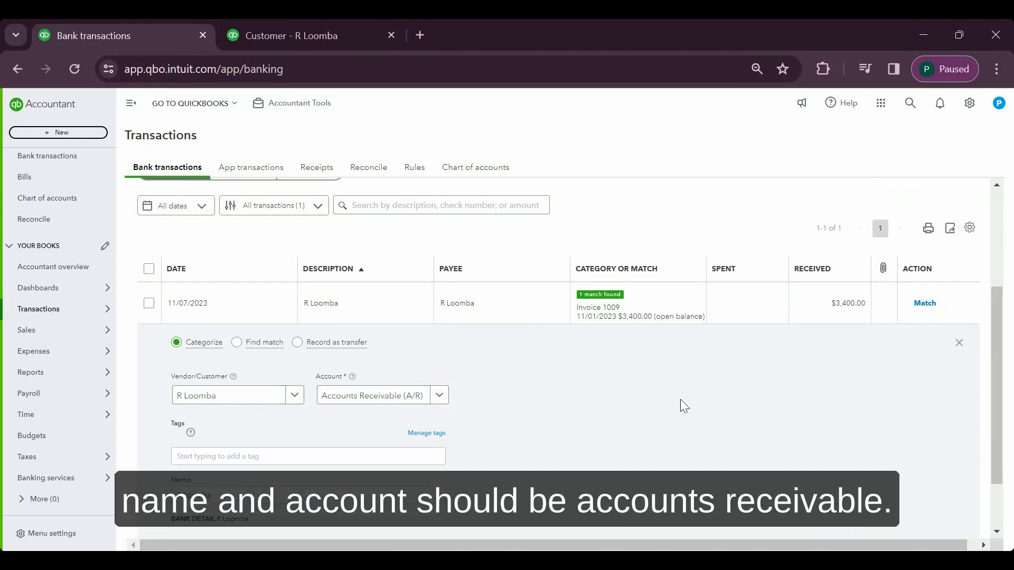
pyautogui.scroll(-2, 681, 406)
pyautogui.click(925, 479)
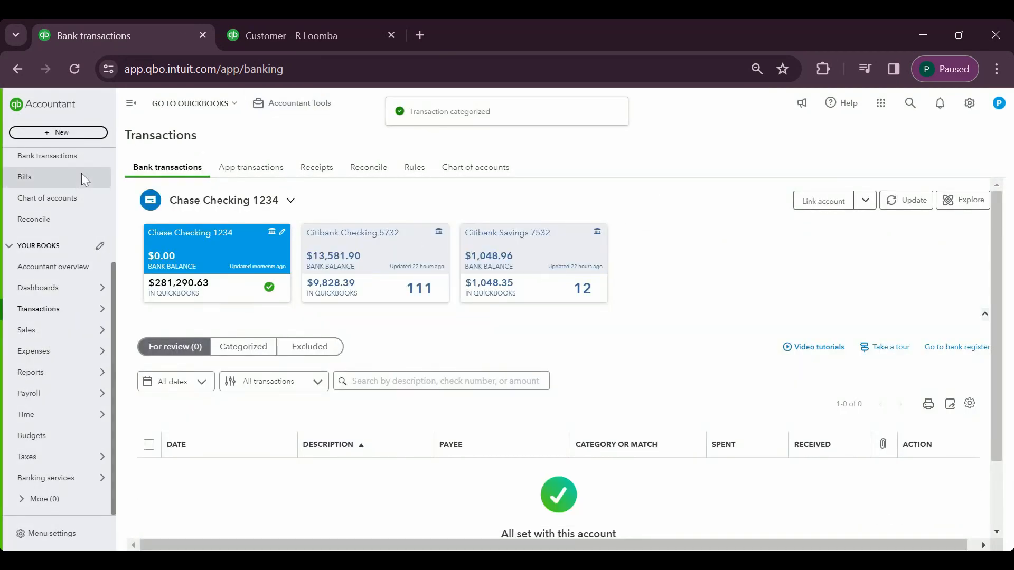
# Open the transaction list of the customer who made the deposit and start receiving payment for invoice 1015
pyautogui.click(261, 38)
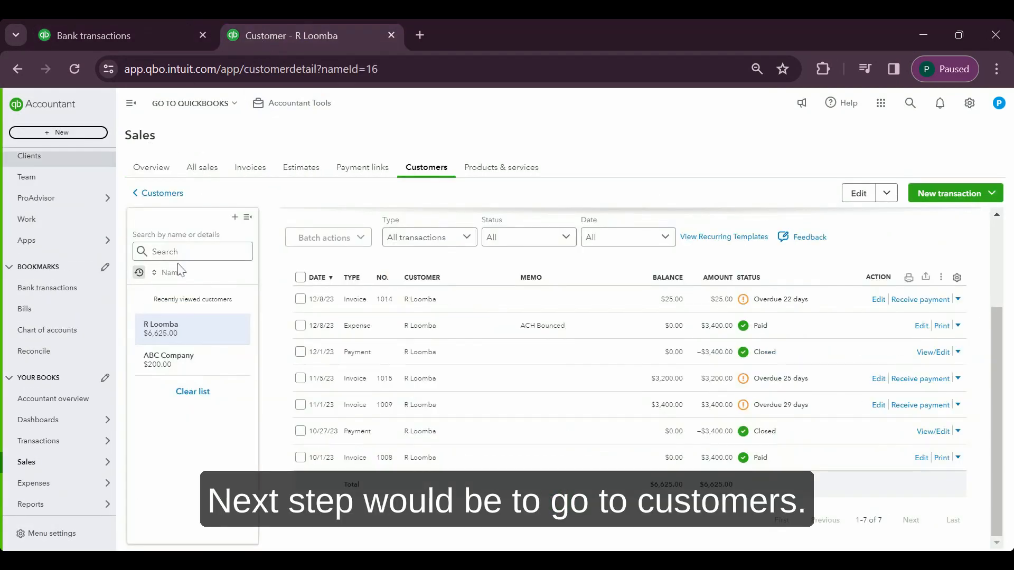
pyautogui.click(189, 356)
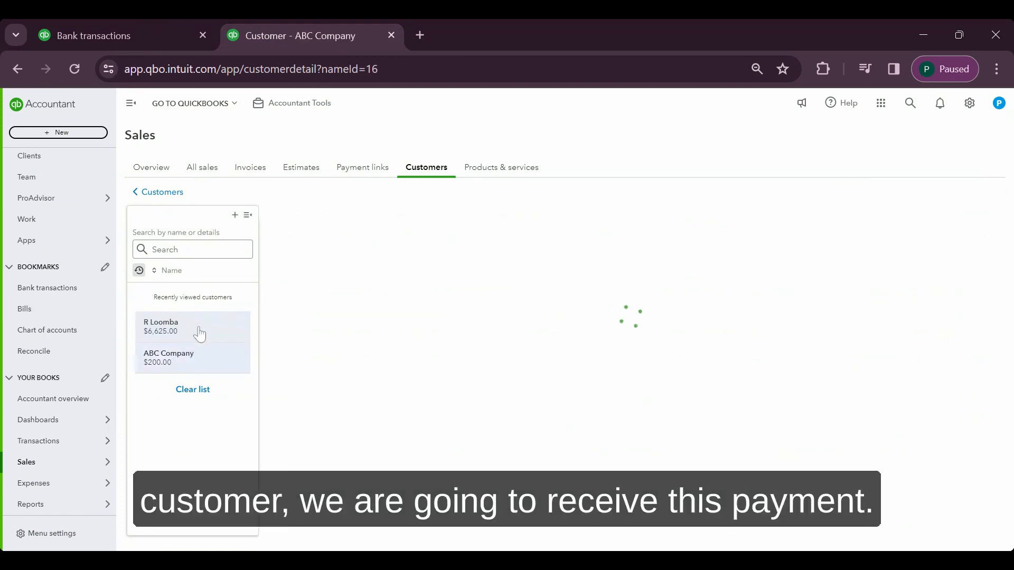
pyautogui.click(199, 333)
pyautogui.scroll(-1, 600, 411)
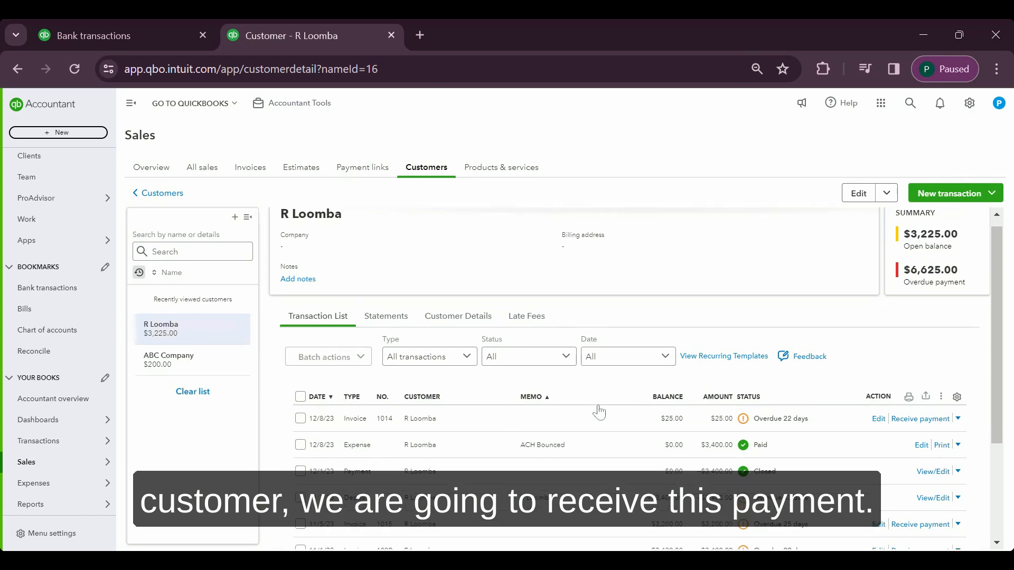
pyautogui.scroll(-2, 600, 412)
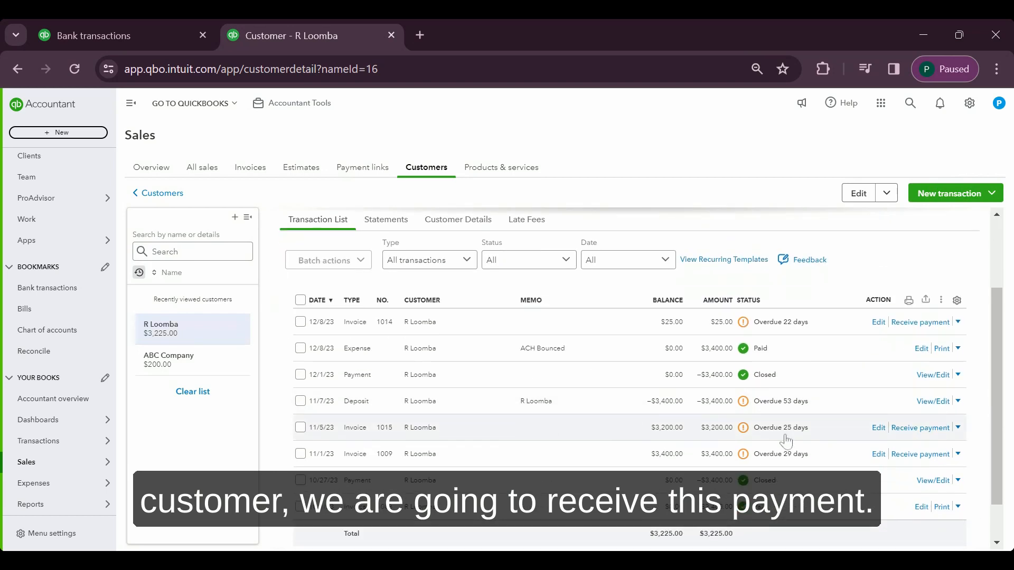
pyautogui.click(904, 429)
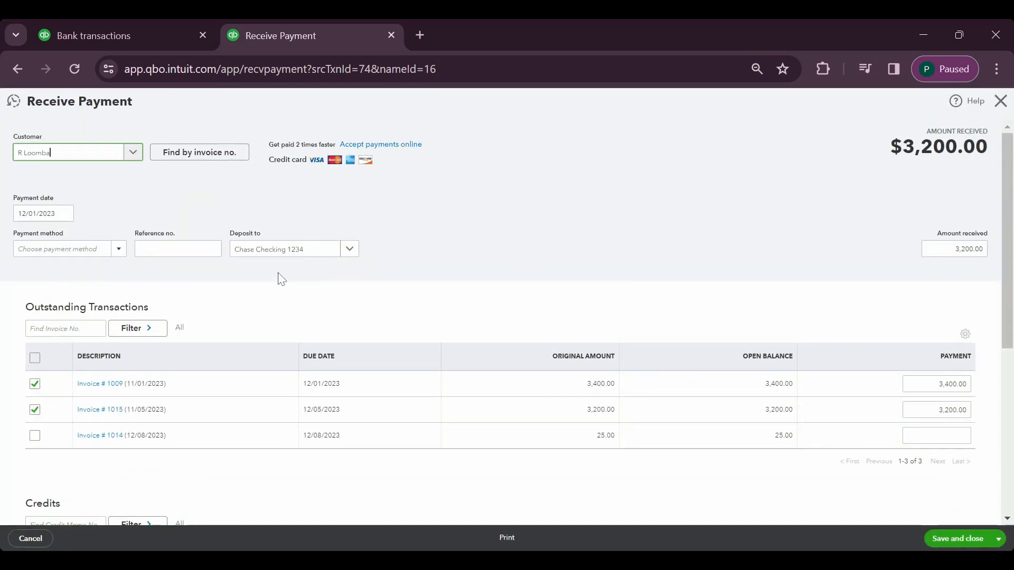
# Set the payment date to 11/07/2023 and deselect invoice 1009 from the outstanding transactions
pyautogui.click(47, 213)
pyautogui.hotkey('ctrl', 'a')
pyautogui.write('1')
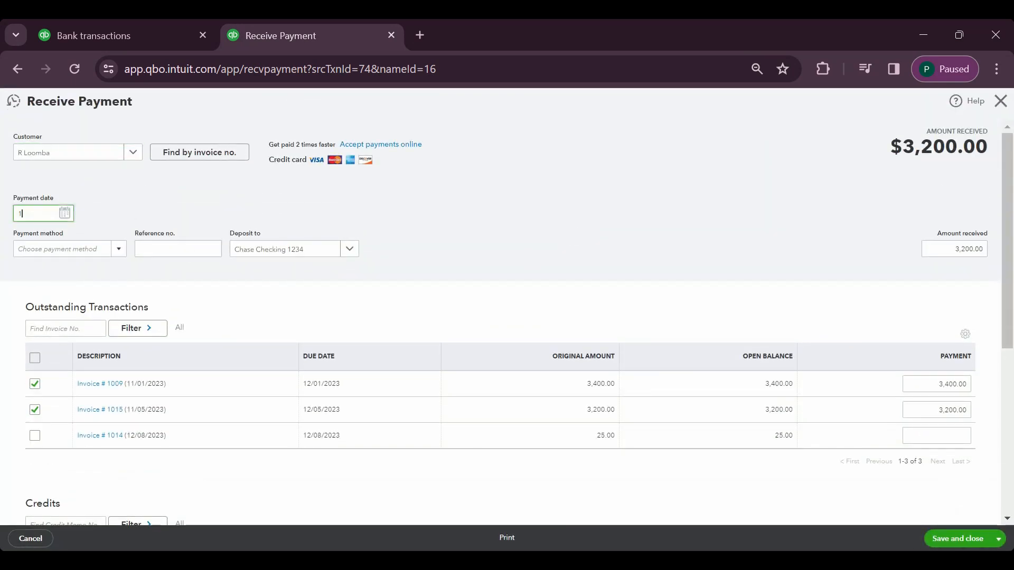
pyautogui.press('Tab')
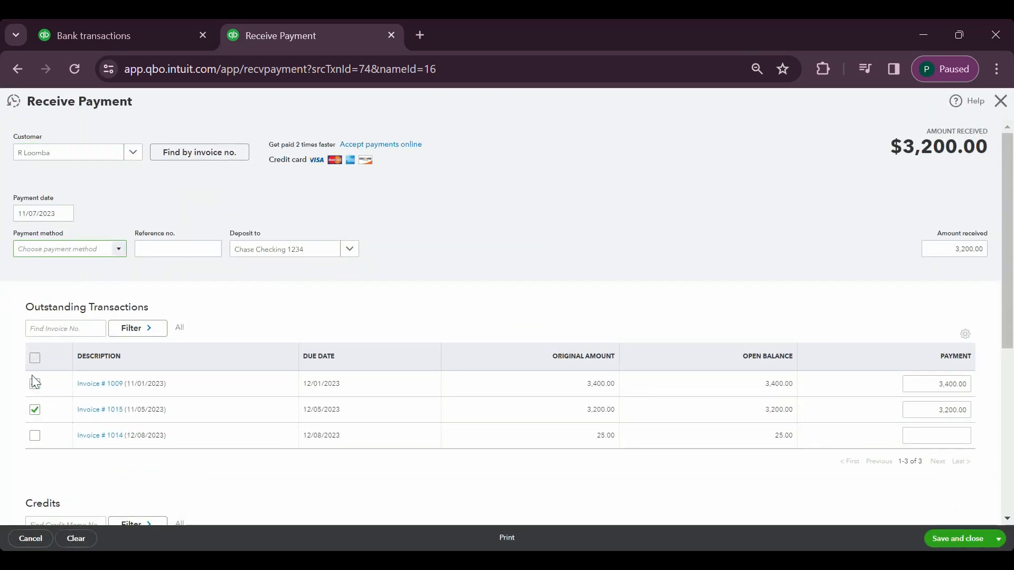
pyautogui.click(35, 384)
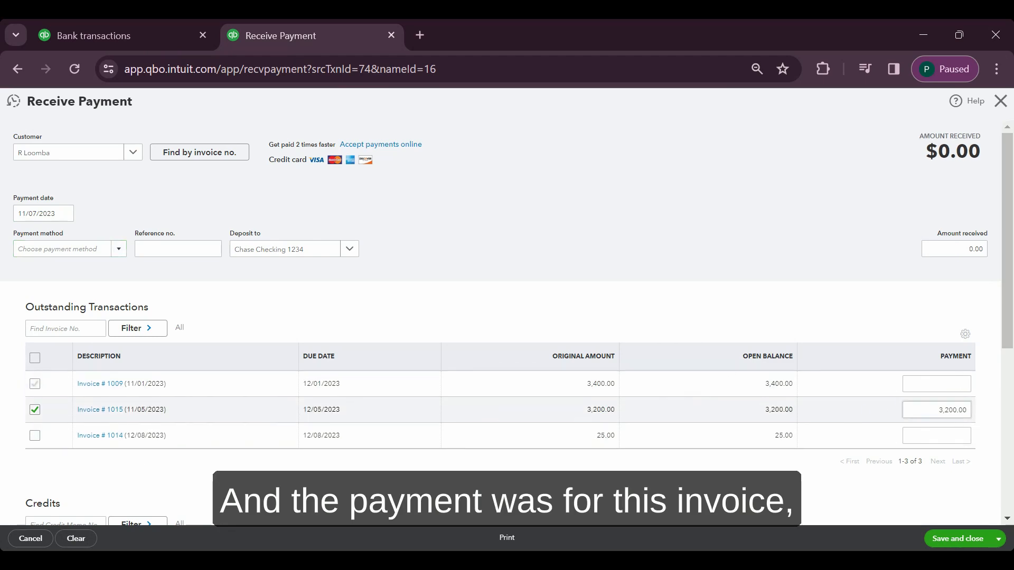
# Check that $3,200 of the deposit credit is applied to invoice 1015, then save and close the payment
pyautogui.click(961, 249)
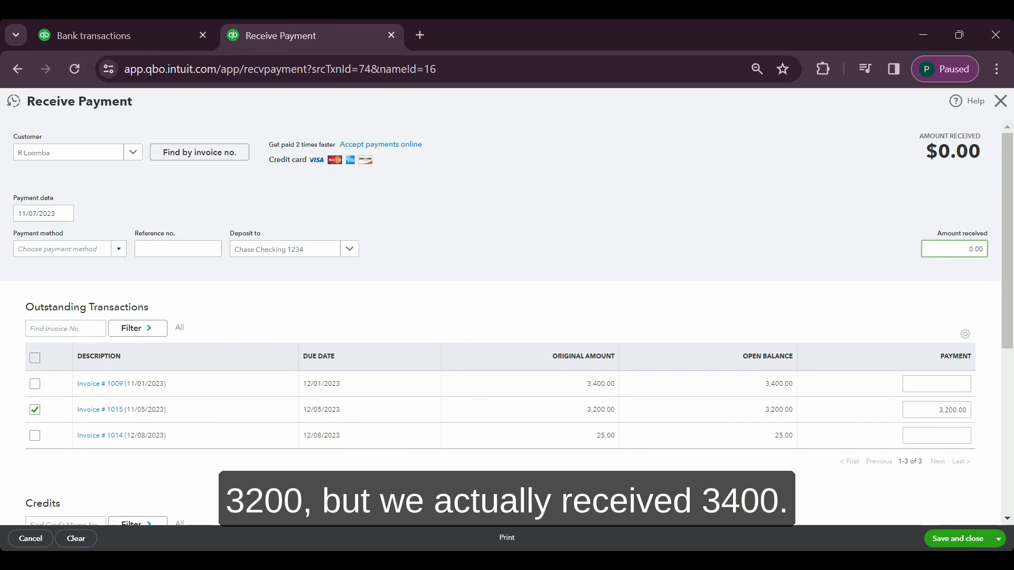
pyautogui.scroll(-3, 732, 328)
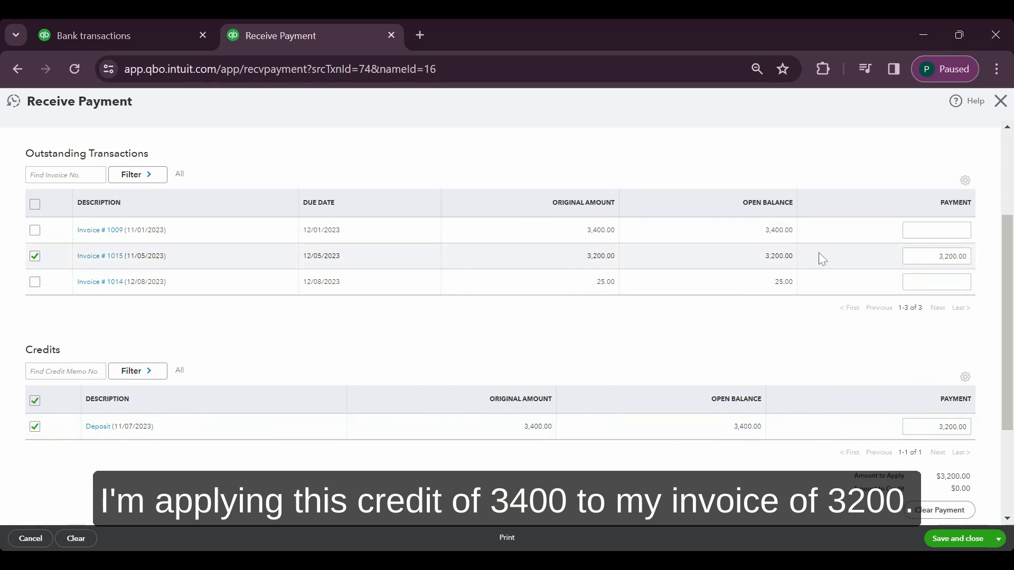
pyautogui.scroll(3, 790, 381)
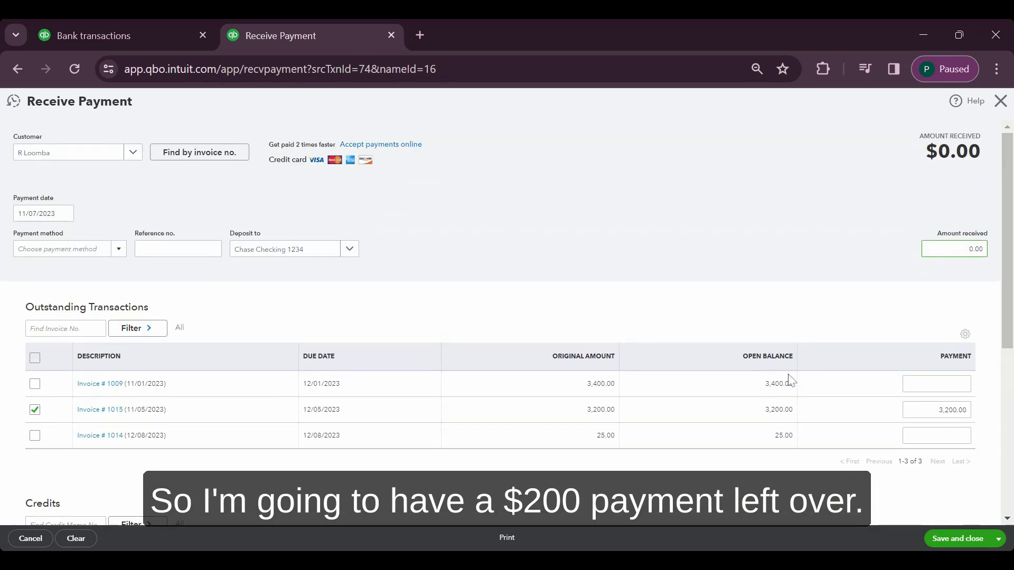
pyautogui.scroll(-3, 749, 343)
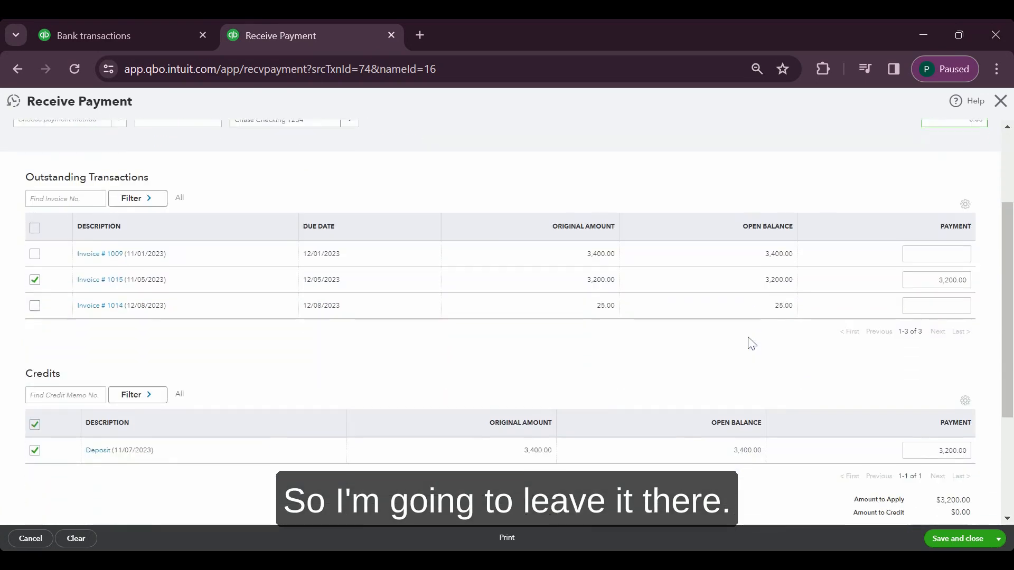
pyautogui.click(957, 539)
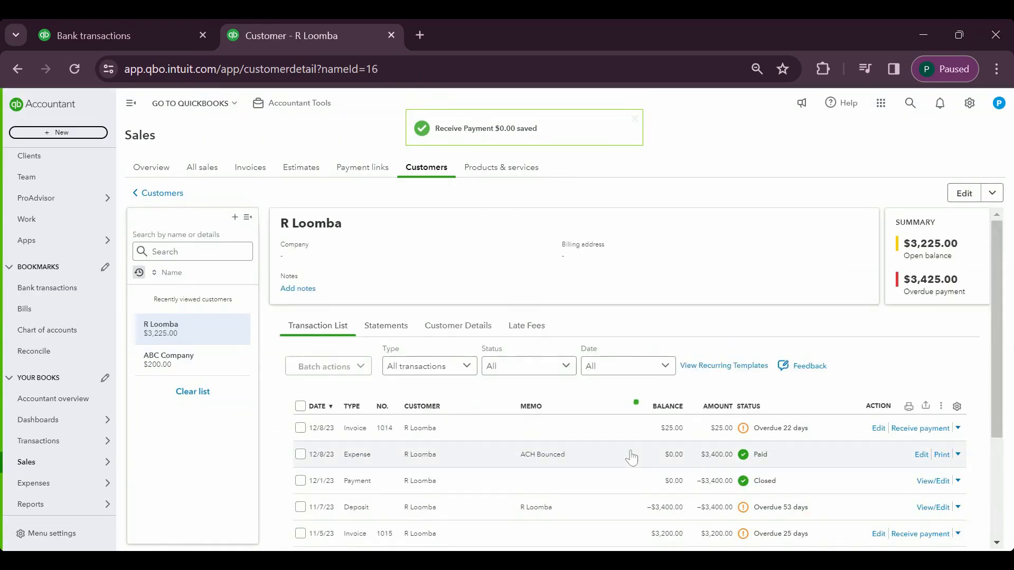
# Create a new expense from Chase Checking 1234 with the overpaying customer as payee
pyautogui.scroll(-2, 629, 453)
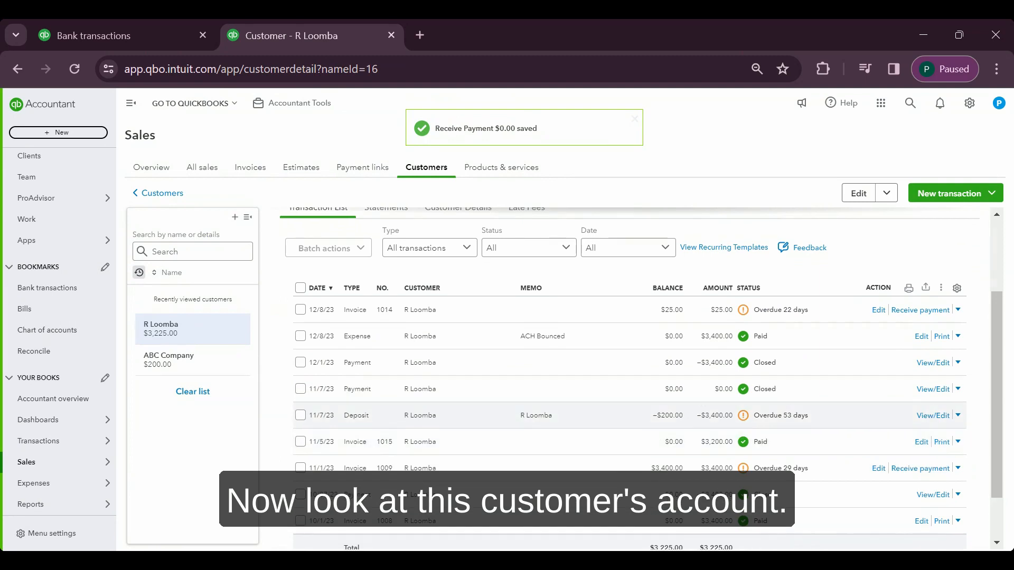
pyautogui.scroll(-1, 757, 429)
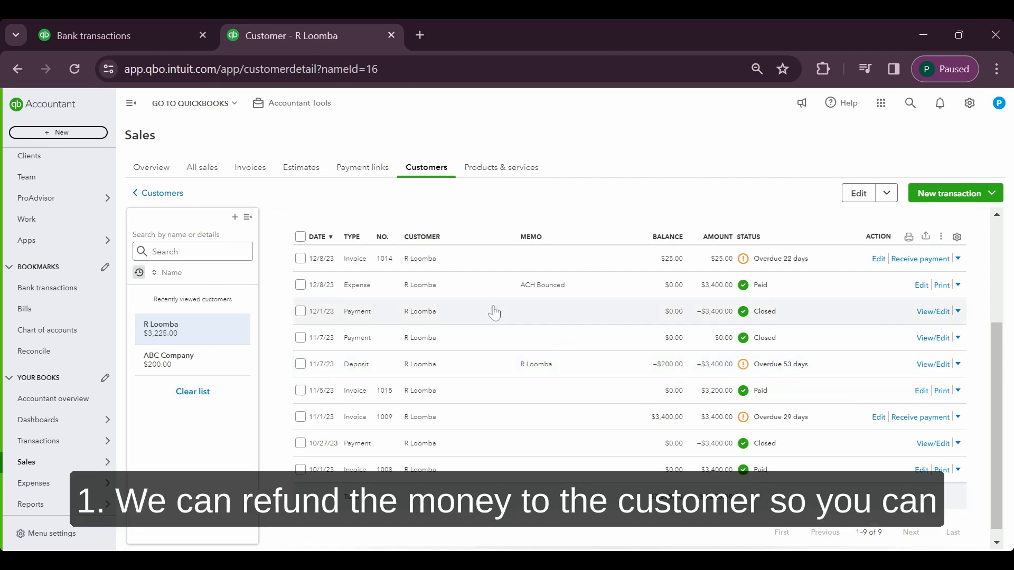
pyautogui.scroll(3, 528, 311)
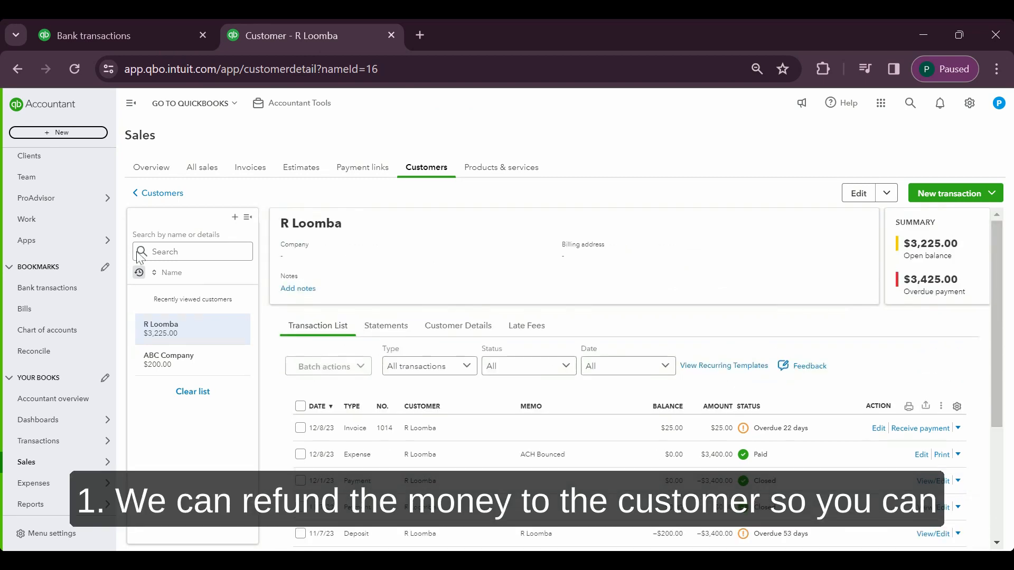
pyautogui.click(74, 135)
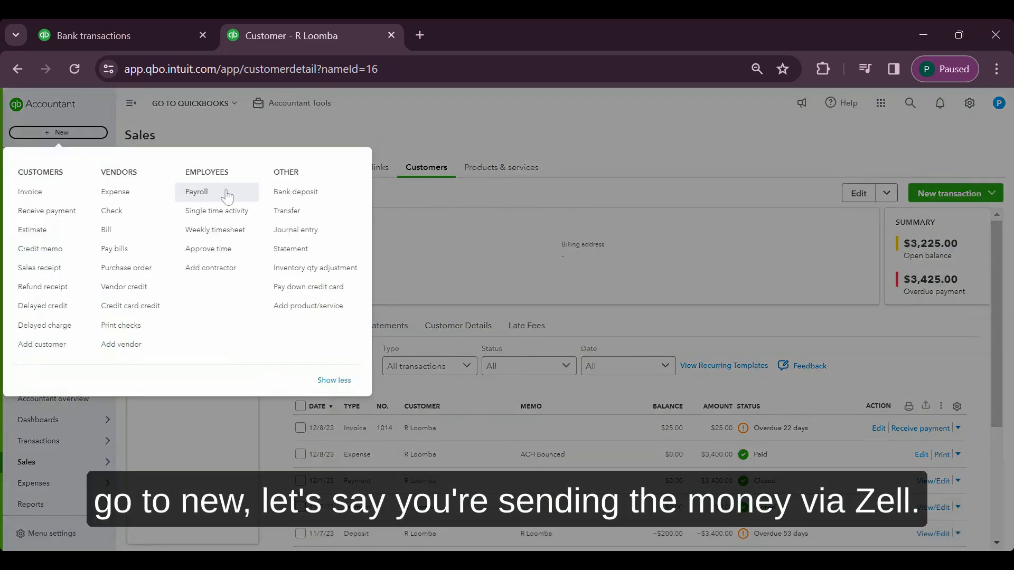
pyautogui.click(139, 201)
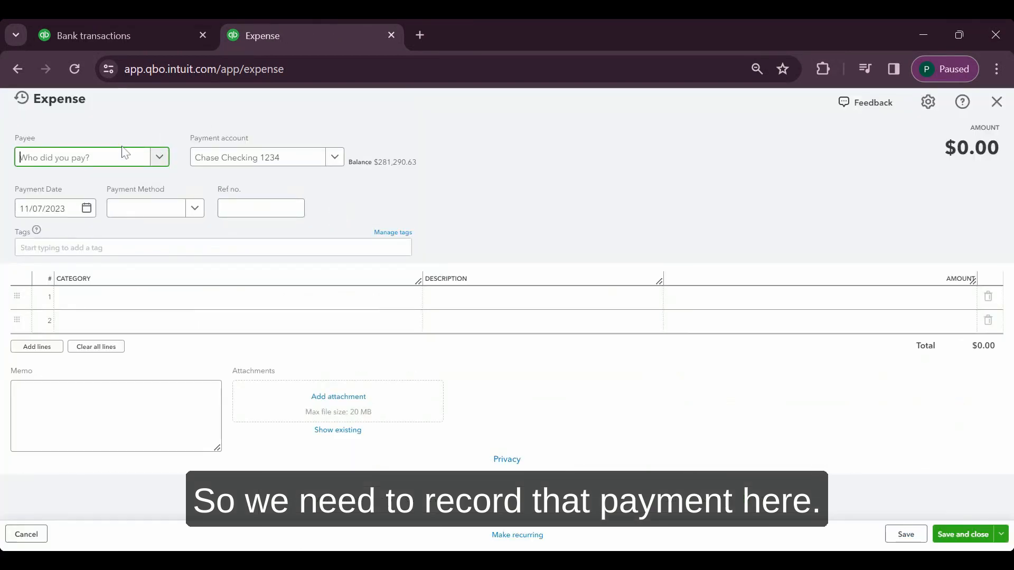
pyautogui.write('e')
pyautogui.press('BackSpace')
pyautogui.write('r loo')
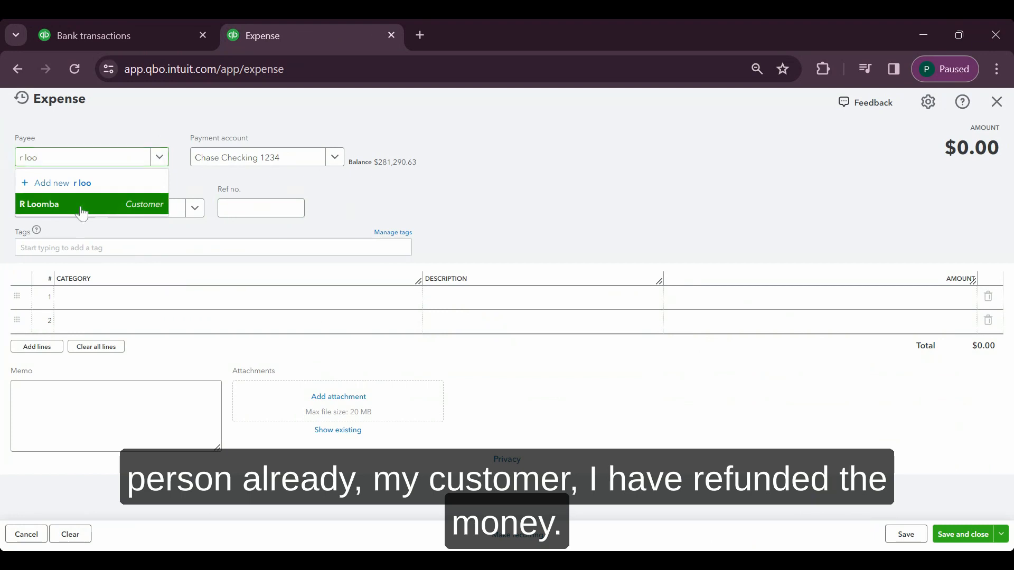
pyautogui.click(71, 207)
# Describe the Accounts Receivable (A/R) expense line as "Excess money refunded" and set its amount to $200
pyautogui.click(195, 302)
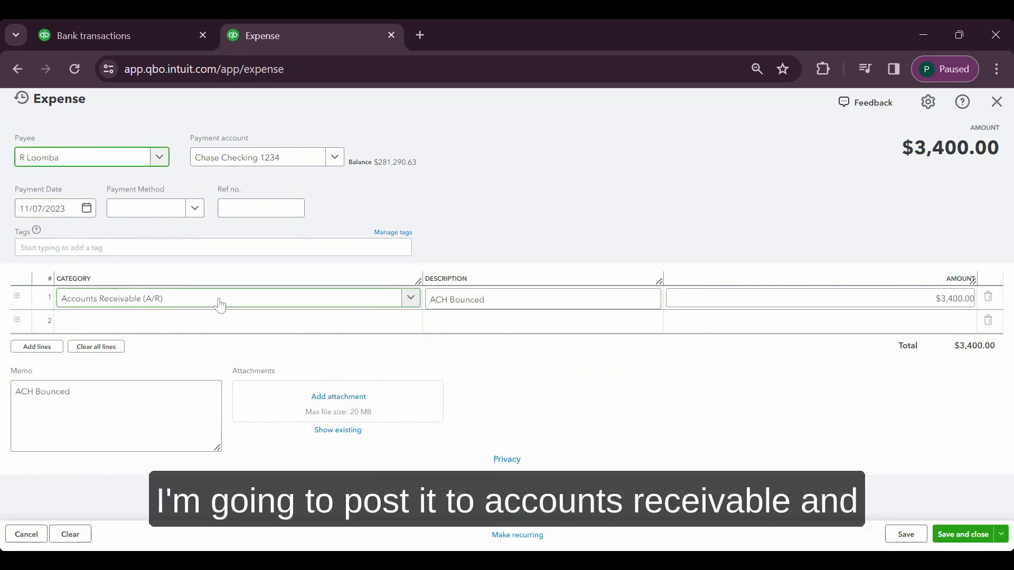
pyautogui.click(528, 300)
pyautogui.press('BackSpace')
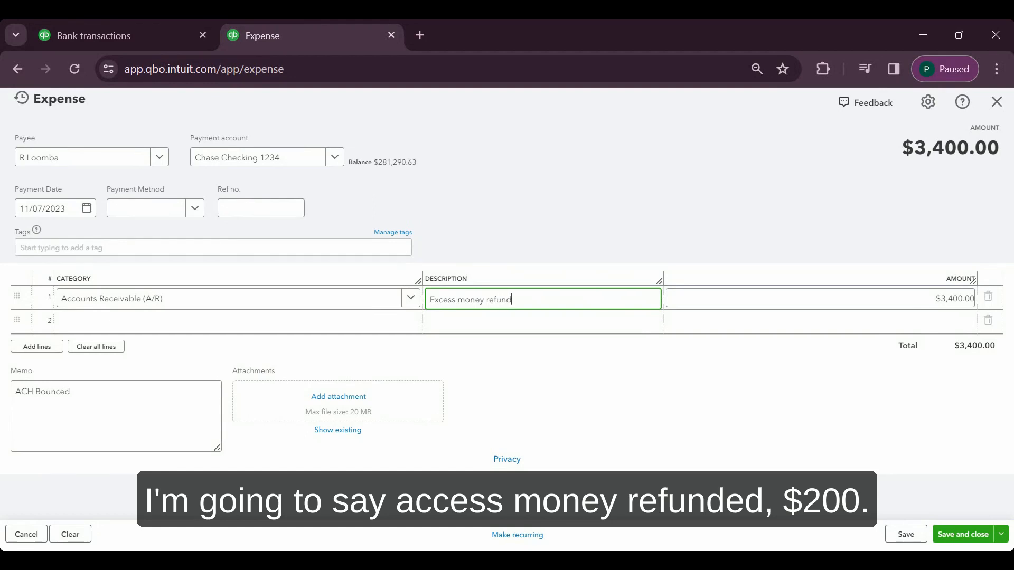
pyautogui.press('Tab')
pyautogui.write('2')
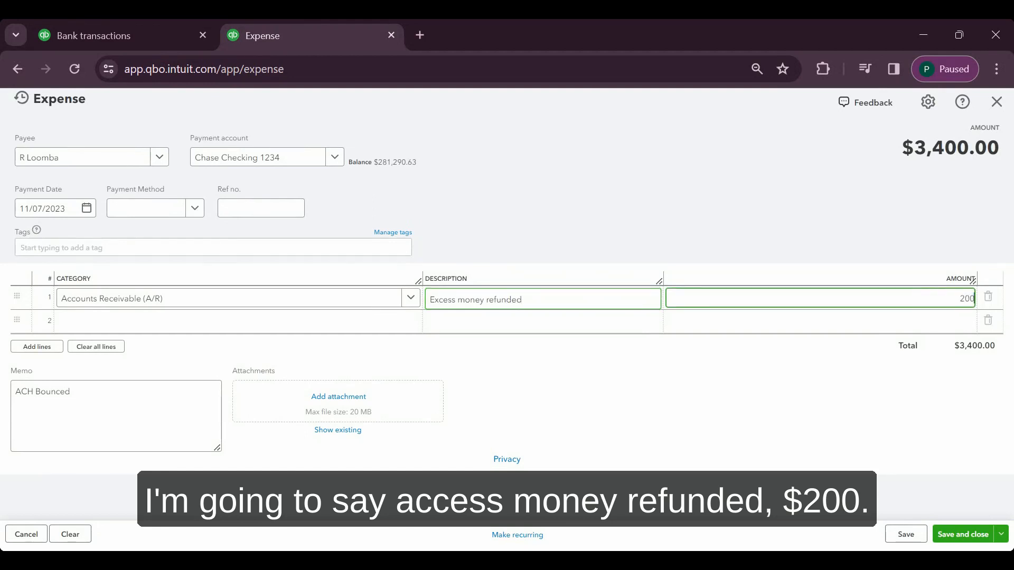
pyautogui.press('Tab')
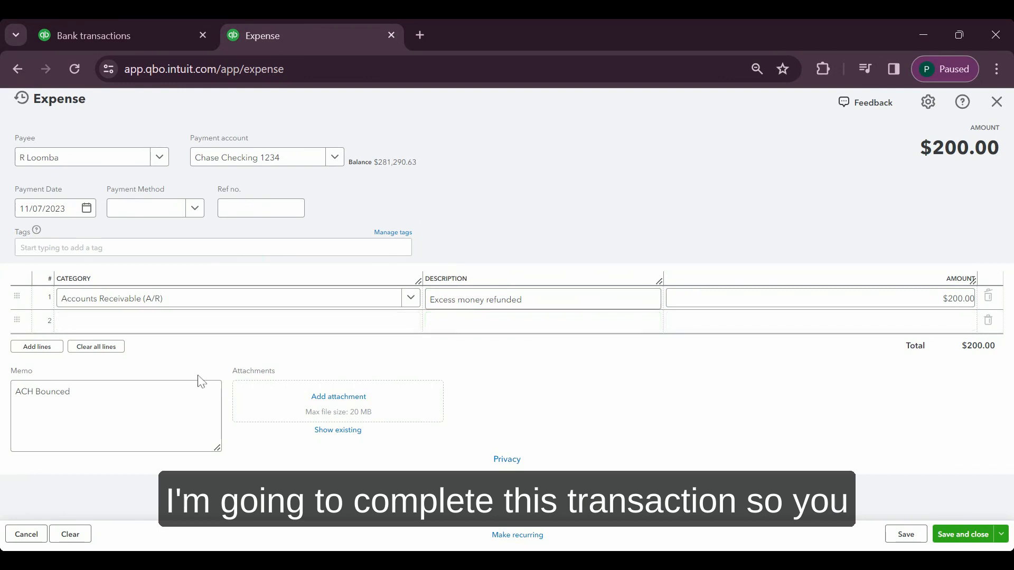
# Clear the expense's memo text, then save and close the expense
pyautogui.click(201, 382)
pyautogui.hotkey('ctrl', 'a')
pyautogui.press('BackSpace')
pyautogui.click(638, 434)
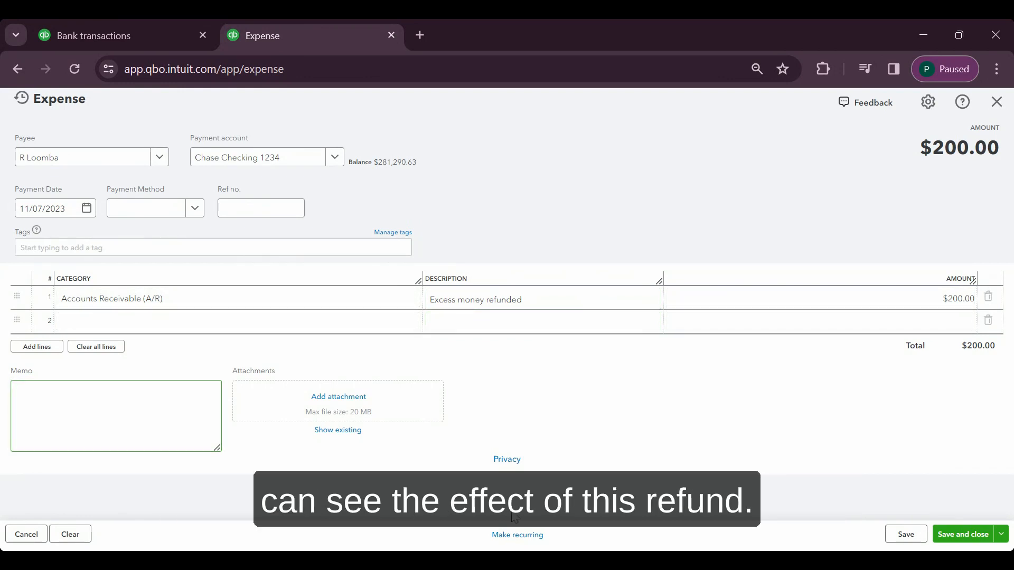
pyautogui.doubleClick(659, 435)
pyautogui.click(660, 435)
pyautogui.click(962, 534)
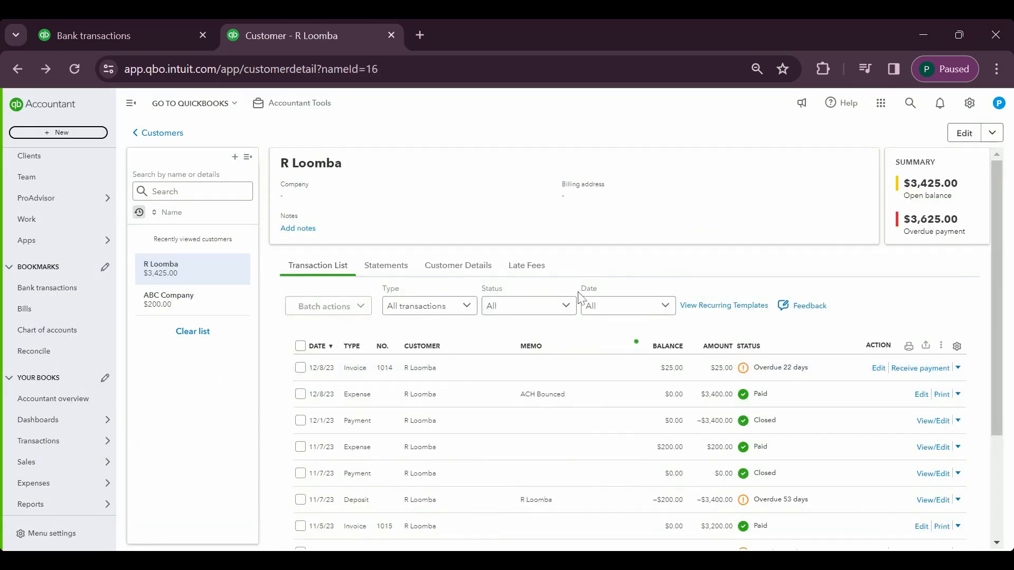
# Start a new payment for the customer that links the $200 expense dated 11/07/2023 to the remaining $200 deposit credit
pyautogui.scroll(-2, 738, 485)
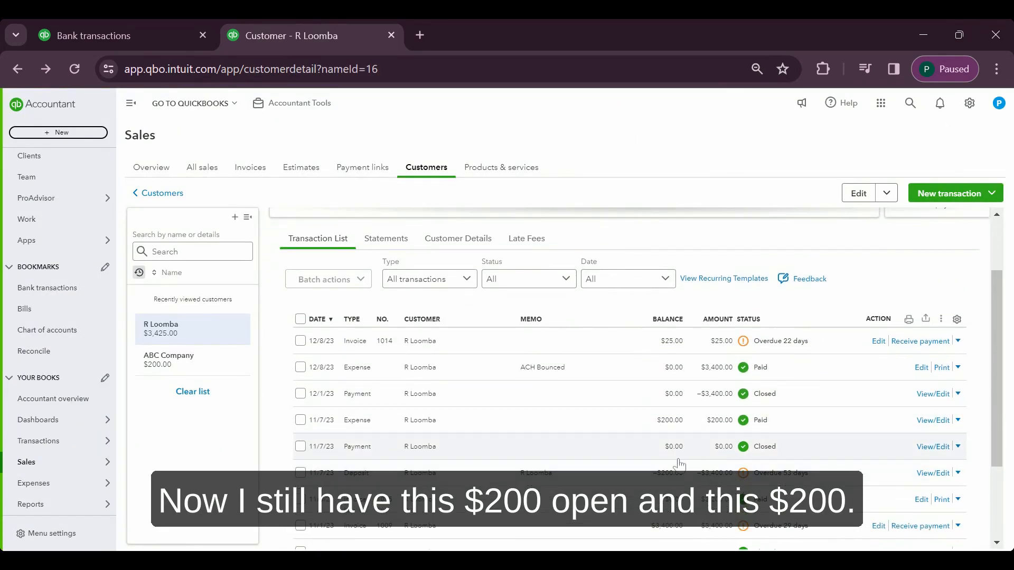
pyautogui.scroll(2, 776, 398)
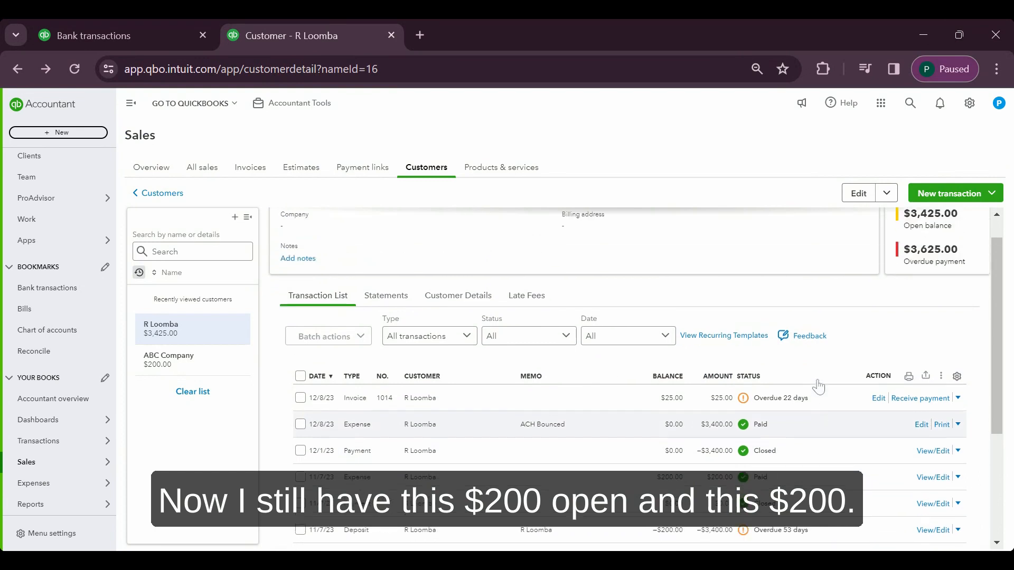
pyautogui.click(945, 194)
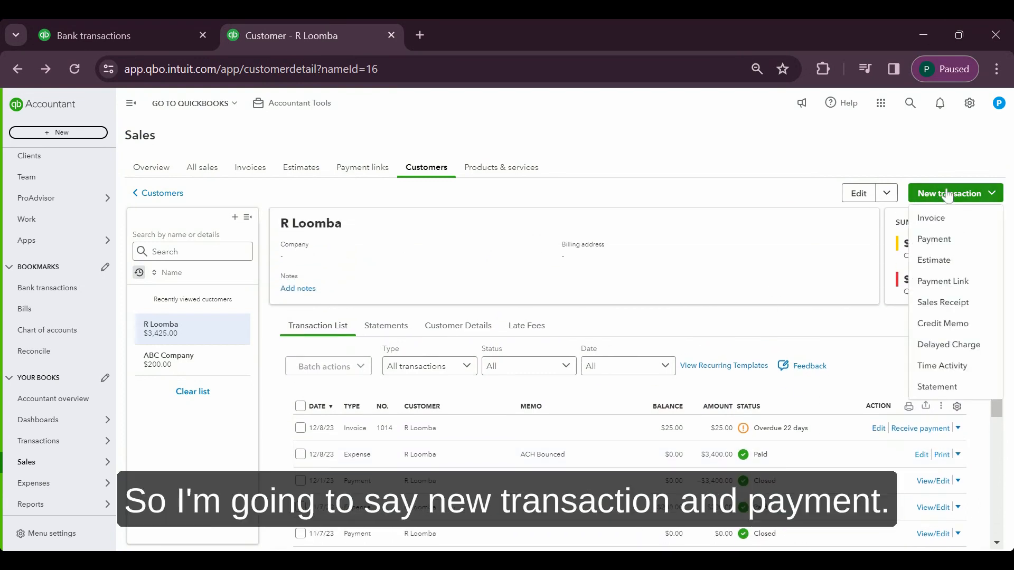
pyautogui.click(948, 240)
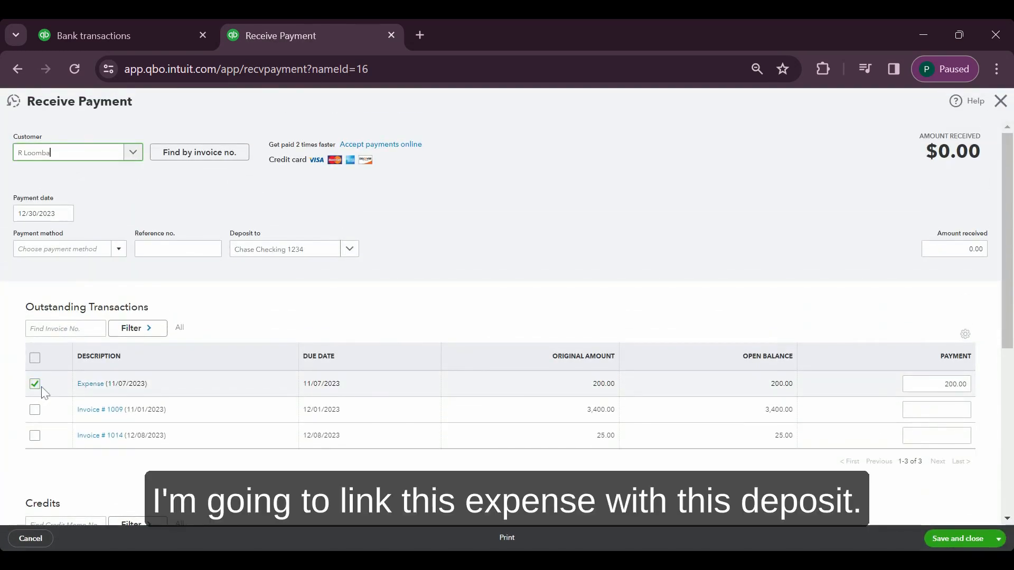
pyautogui.scroll(-3, 53, 402)
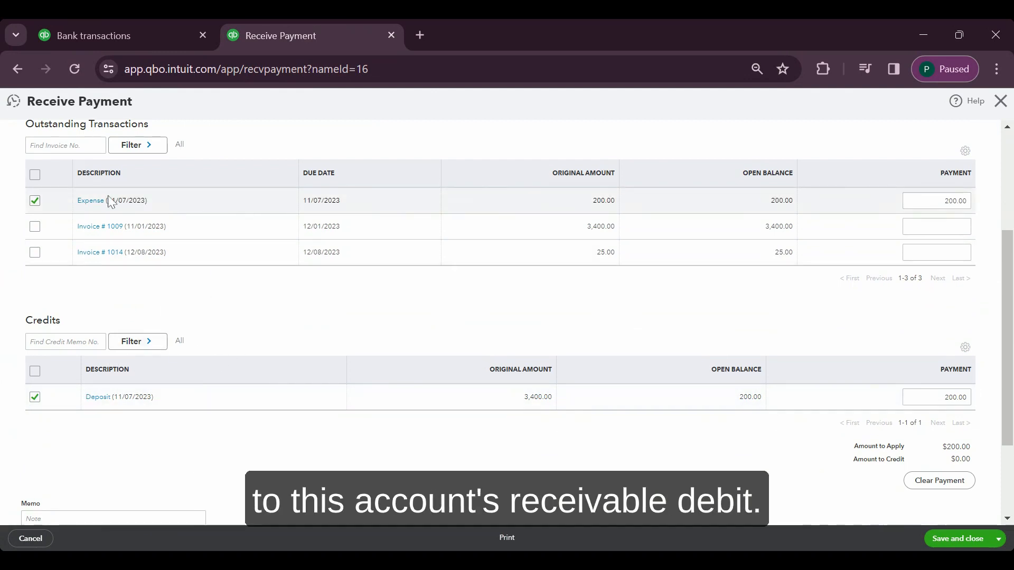
pyautogui.scroll(3, 180, 218)
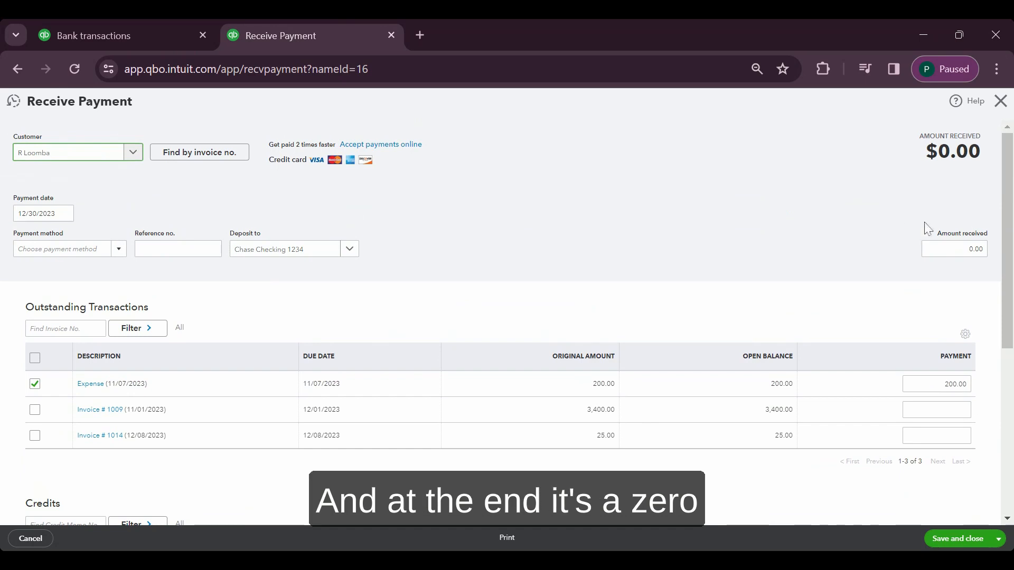
pyautogui.doubleClick(959, 238)
pyautogui.click(973, 249)
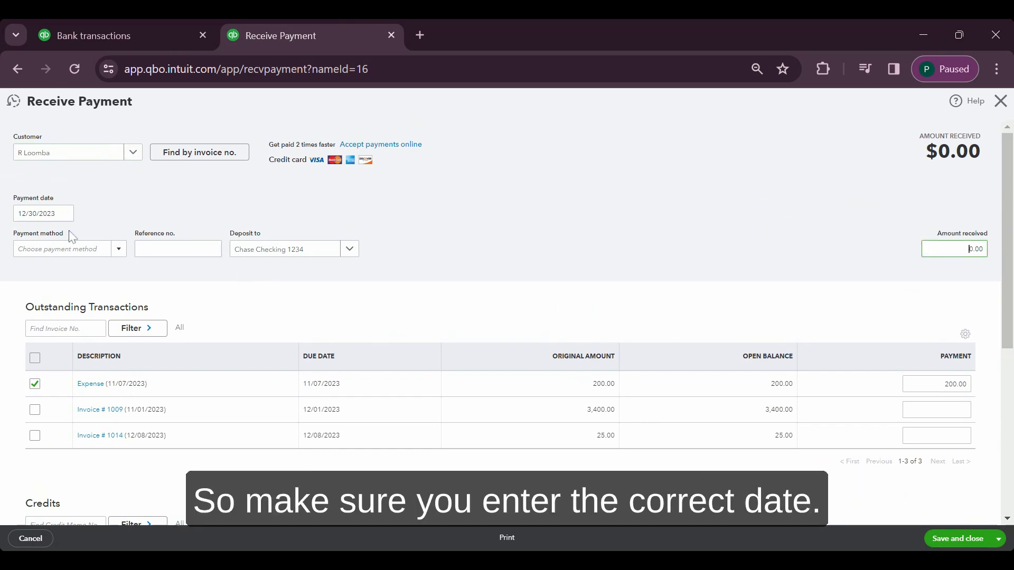
# Date the payment 11/07/2023, then save and close it
pyautogui.click(64, 213)
pyautogui.click(253, 306)
pyautogui.scroll(-2, 254, 306)
pyautogui.scroll(2, 253, 306)
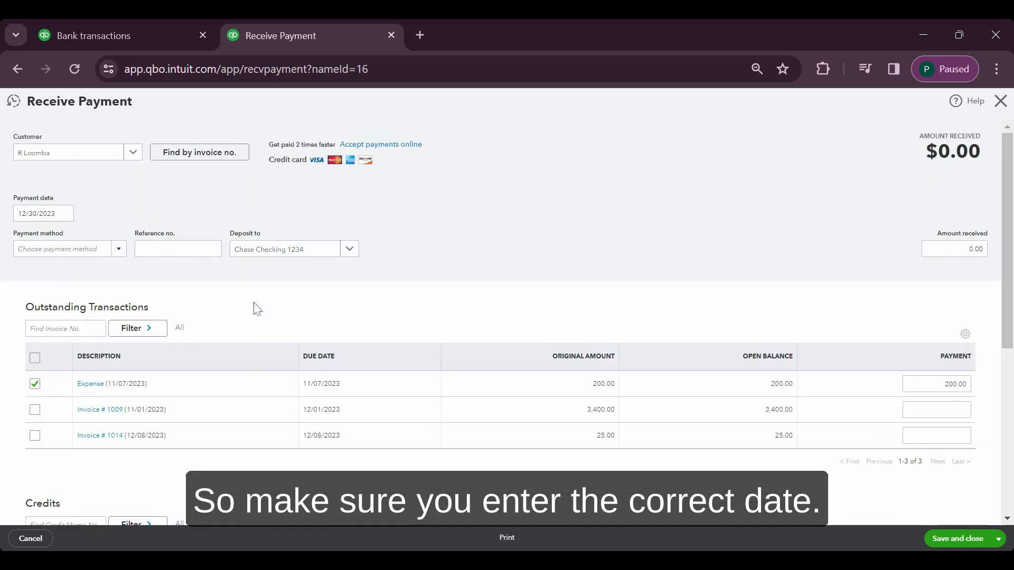
pyautogui.tripleClick(43, 214)
pyautogui.write('1')
pyautogui.press('Tab')
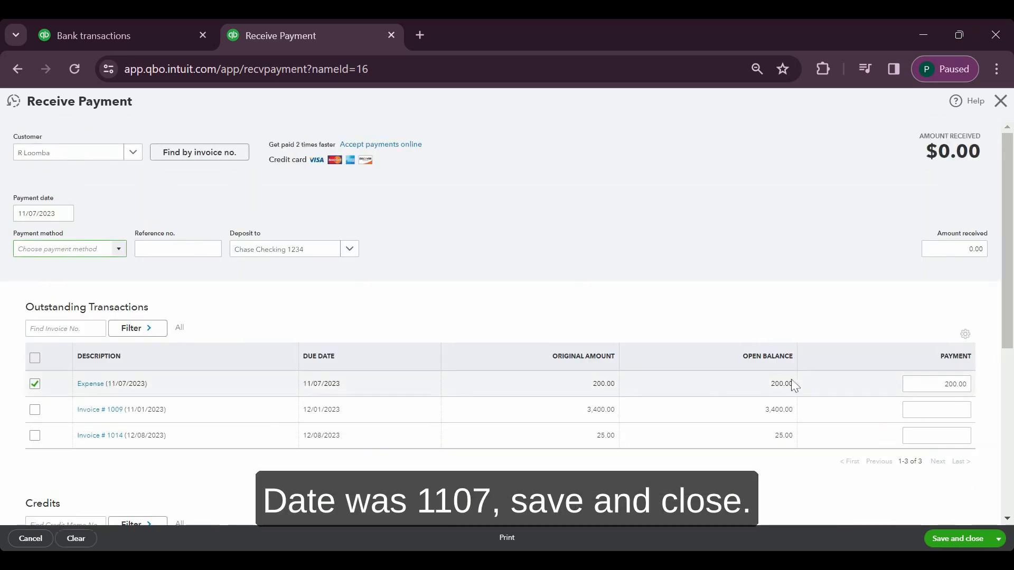
pyautogui.click(939, 542)
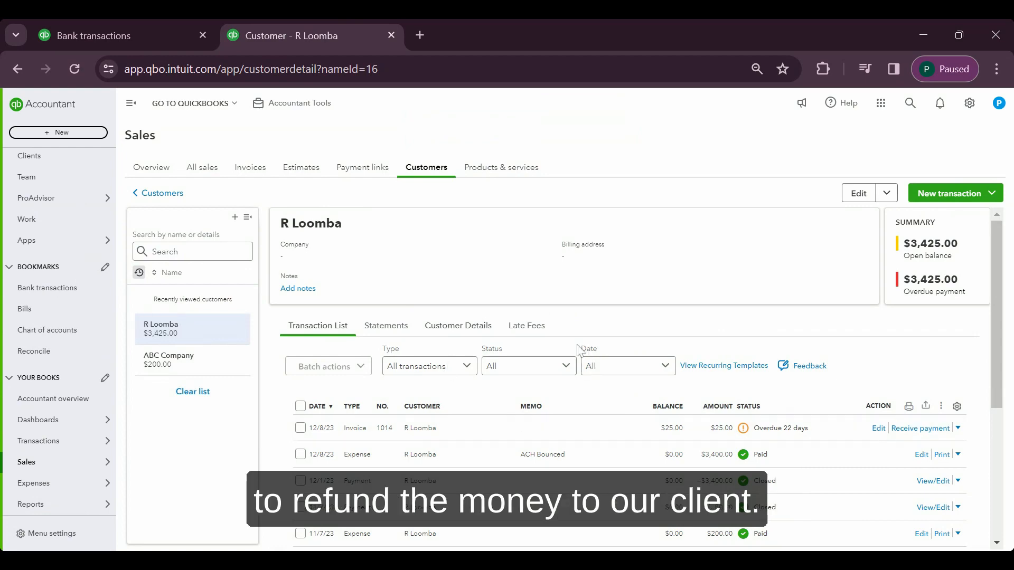
# Delete the upper of the two $0 payments dated 11/7/23, which links the expense to the deposit
pyautogui.scroll(-4, 579, 348)
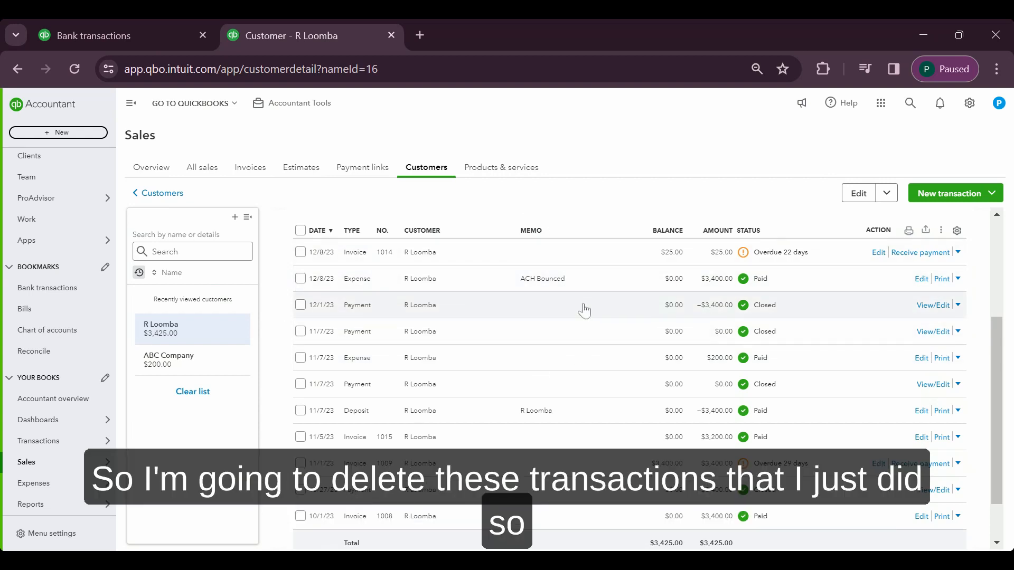
pyautogui.click(517, 339)
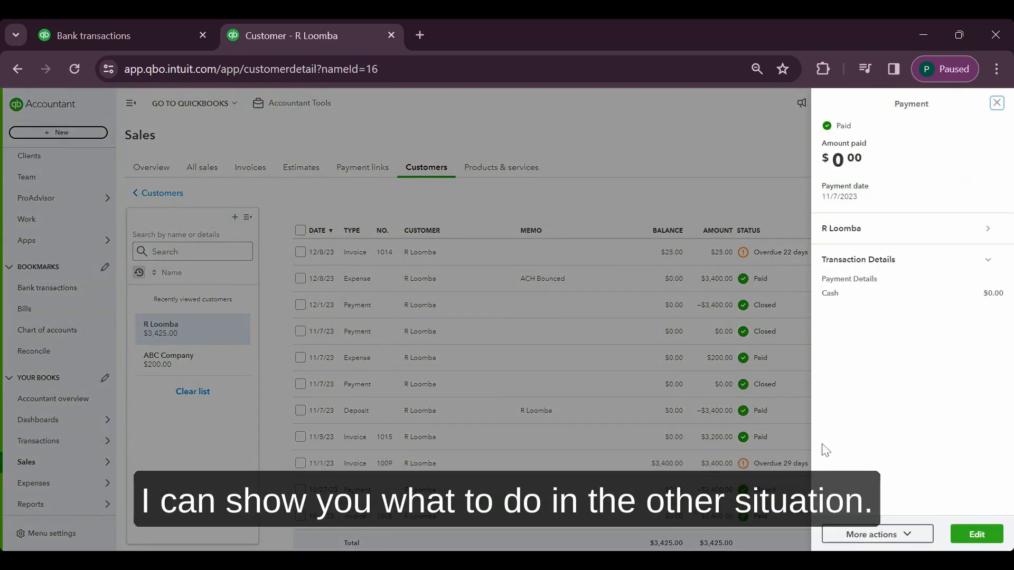
pyautogui.click(907, 534)
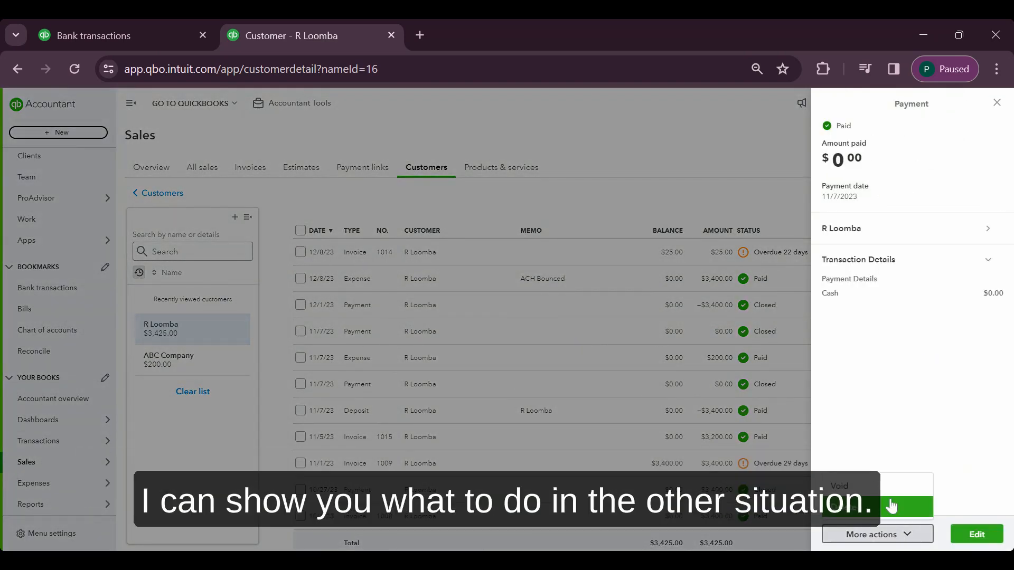
pyautogui.click(879, 506)
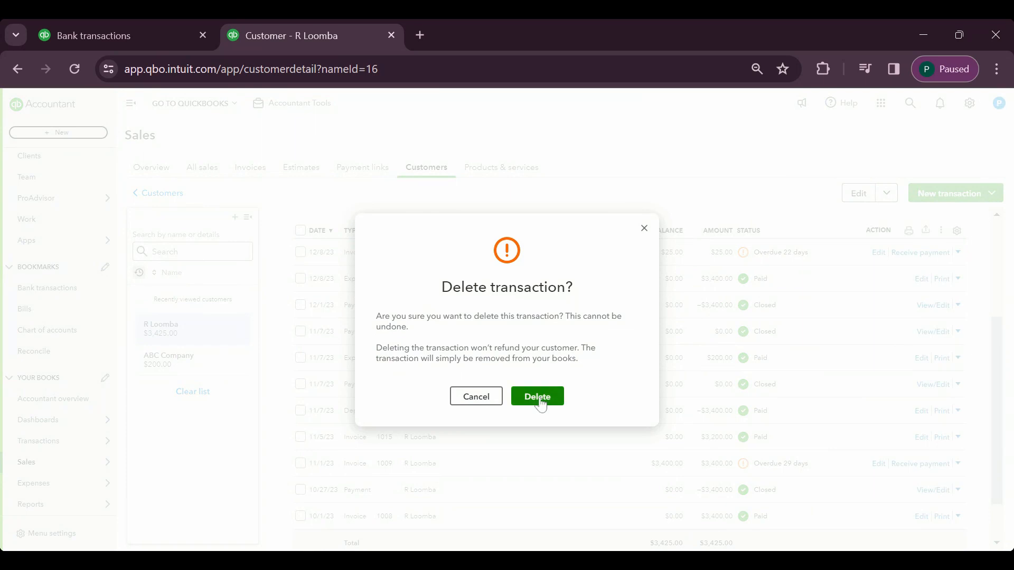
pyautogui.click(538, 399)
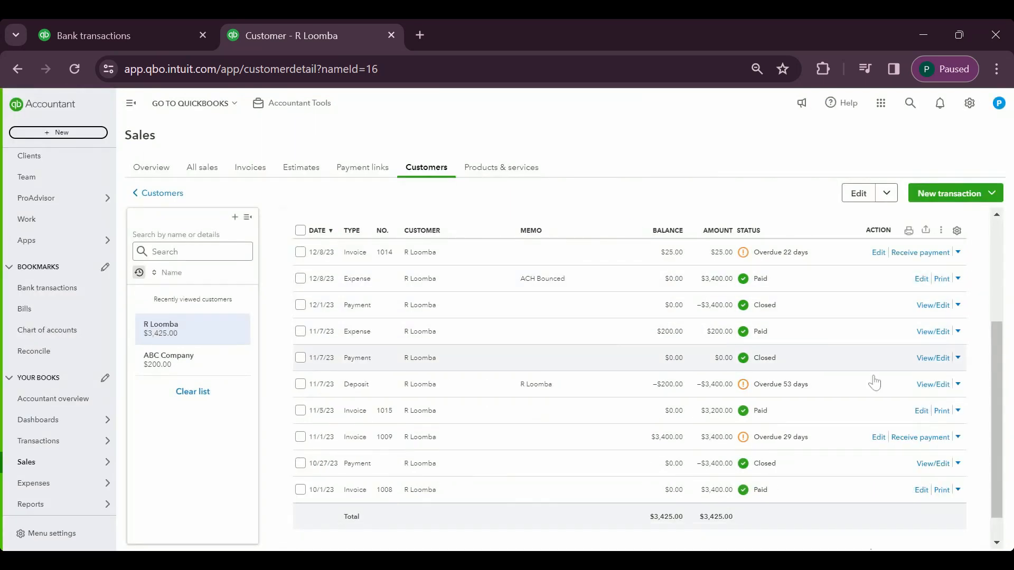
# Delete the customer's $200 expense dated 11/7/23
pyautogui.click(958, 332)
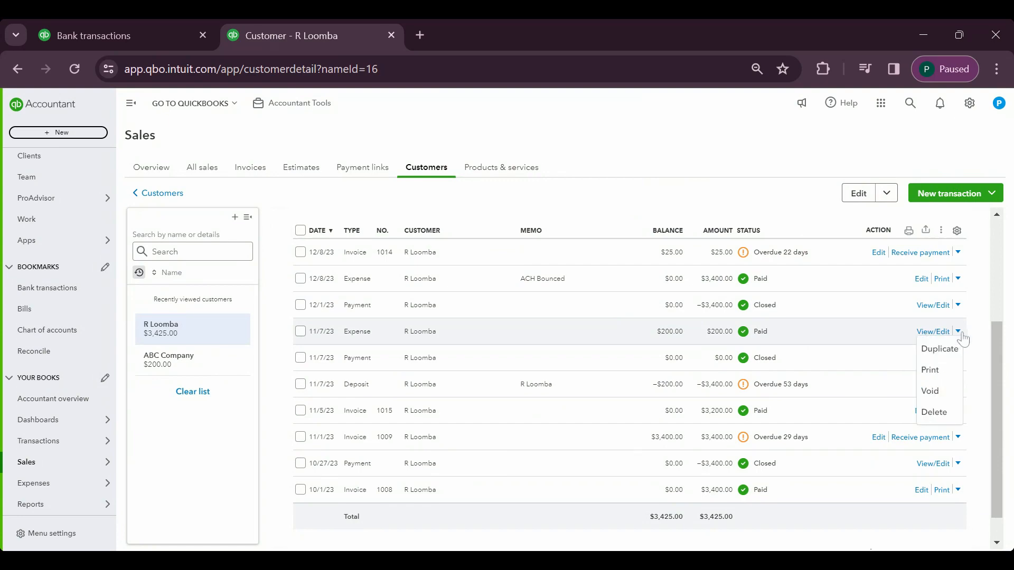
pyautogui.click(944, 413)
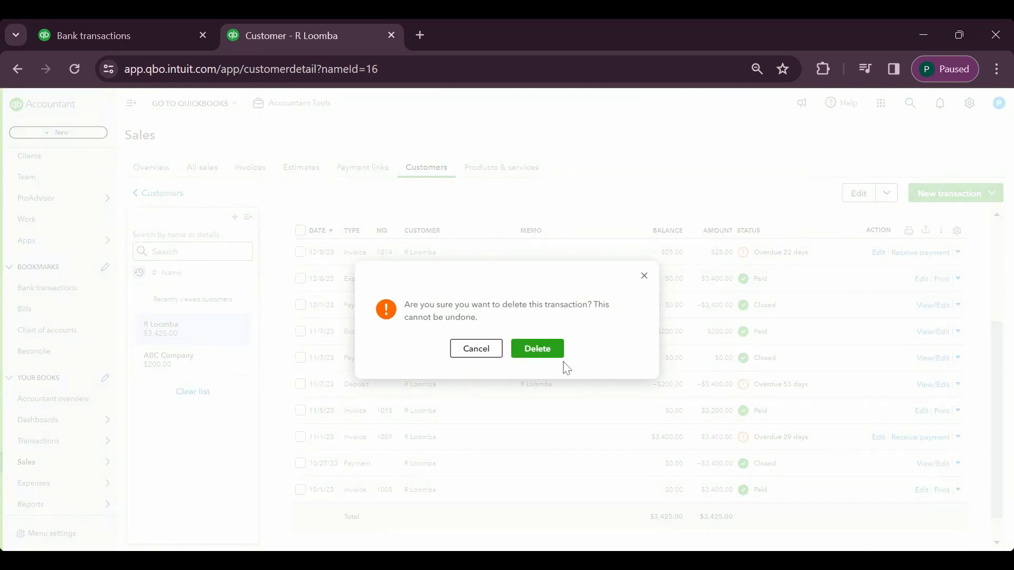
pyautogui.click(544, 355)
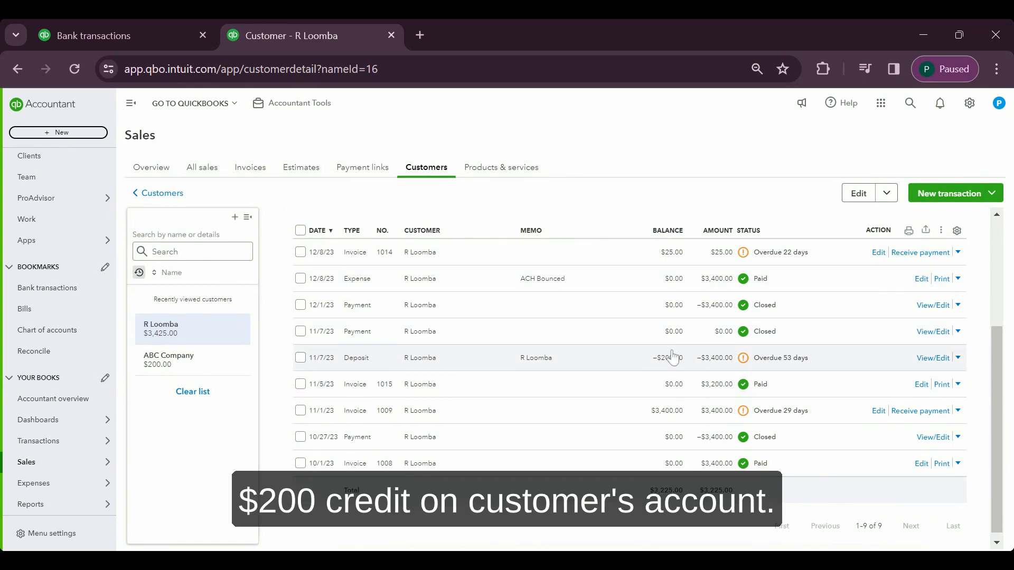
# Create a new invoice for the customer and date it 12/01/2023
pyautogui.scroll(1, 701, 352)
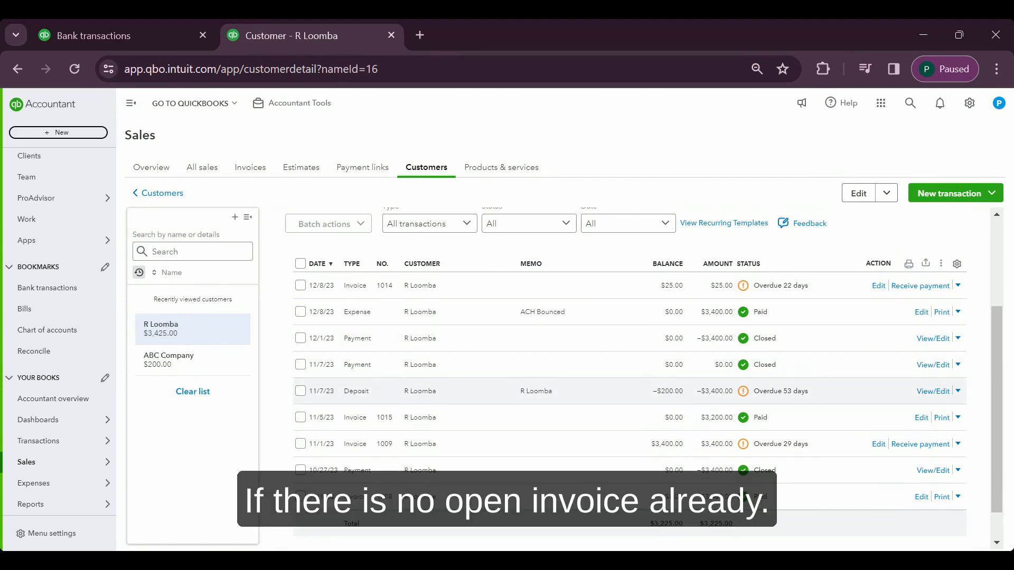
pyautogui.scroll(3, 691, 369)
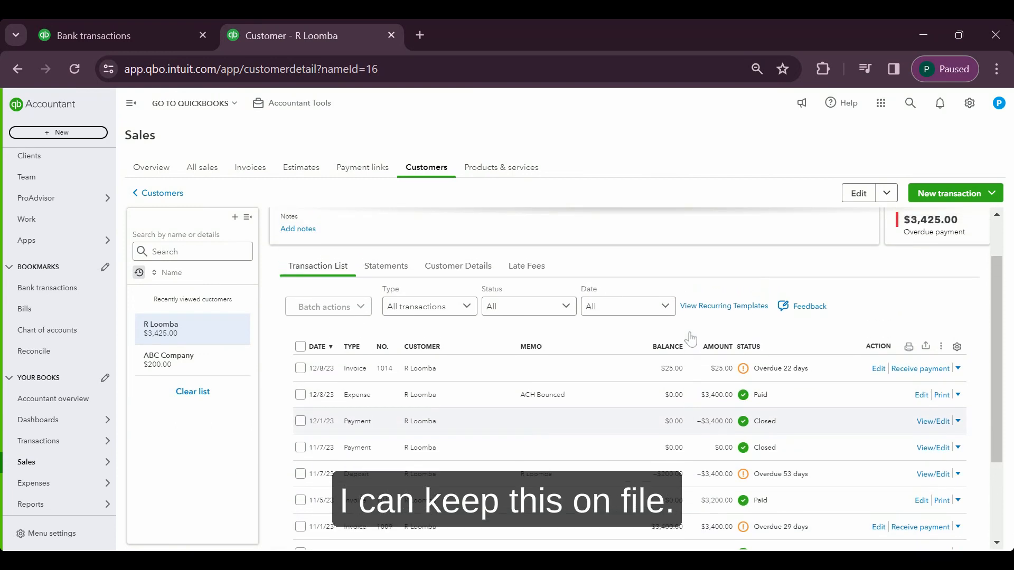
pyautogui.scroll(1, 690, 339)
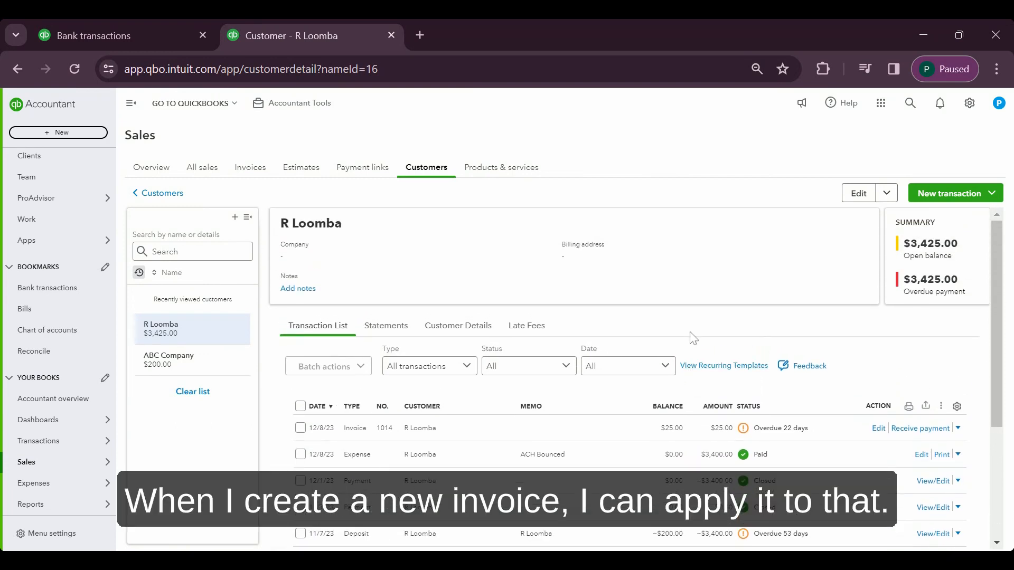
pyautogui.click(940, 194)
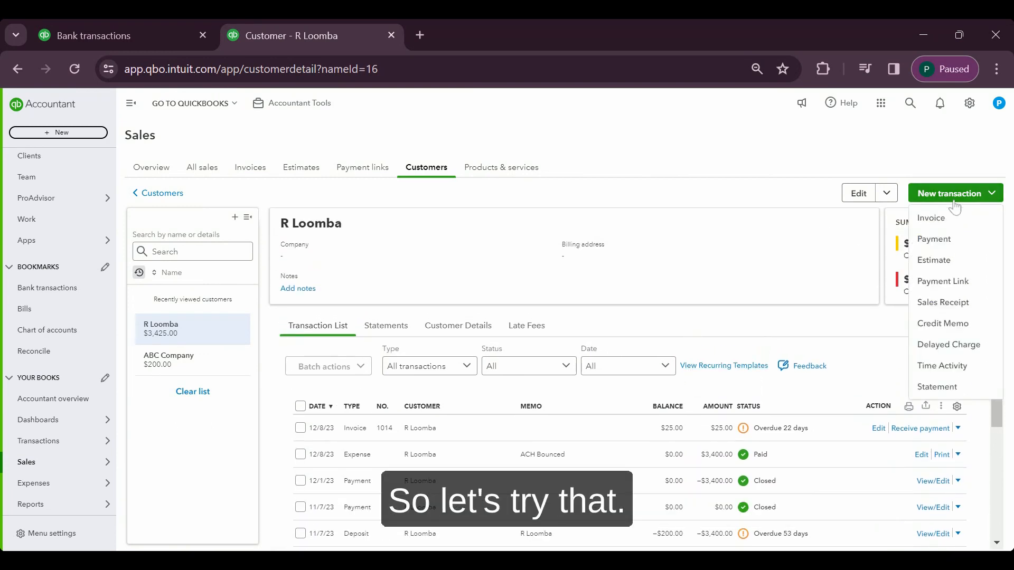
pyautogui.click(943, 224)
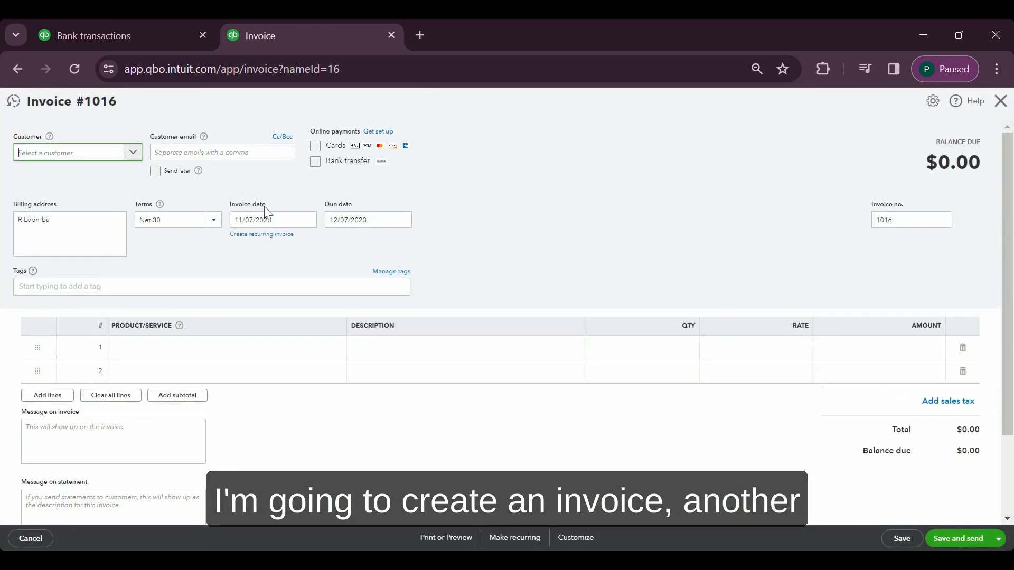
pyautogui.click(267, 220)
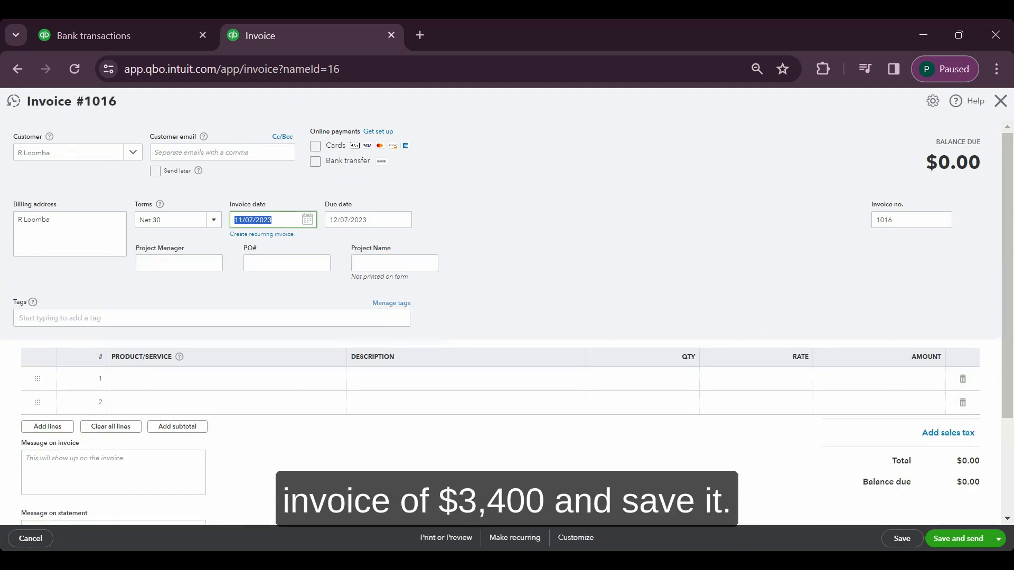
pyautogui.write('12/')
pyautogui.write('01')
# Add a Bookkeeping line with a rate of 3,400 to the invoice, then save and close it
pyautogui.click(196, 385)
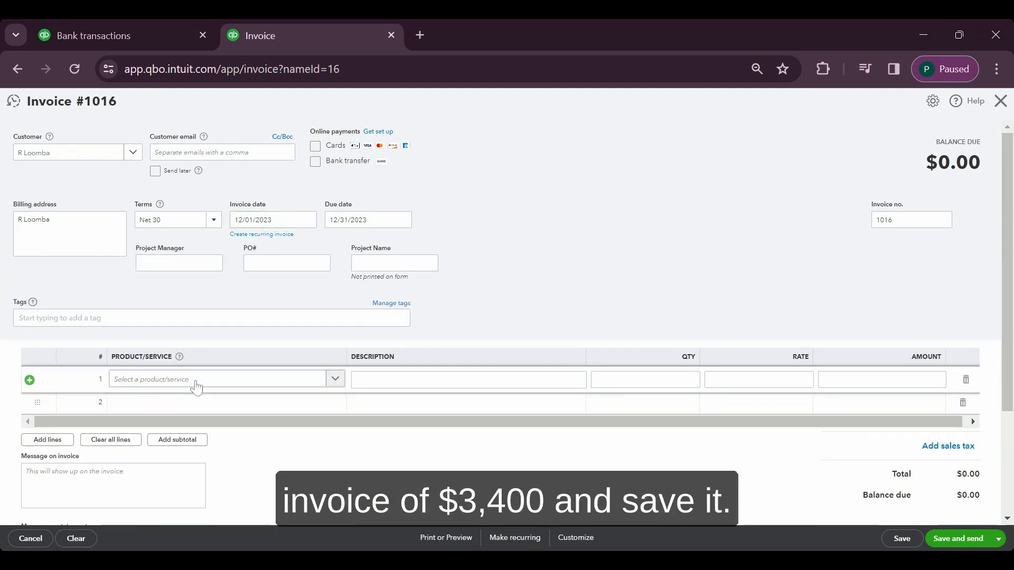
pyautogui.click(196, 387)
pyautogui.write('boo')
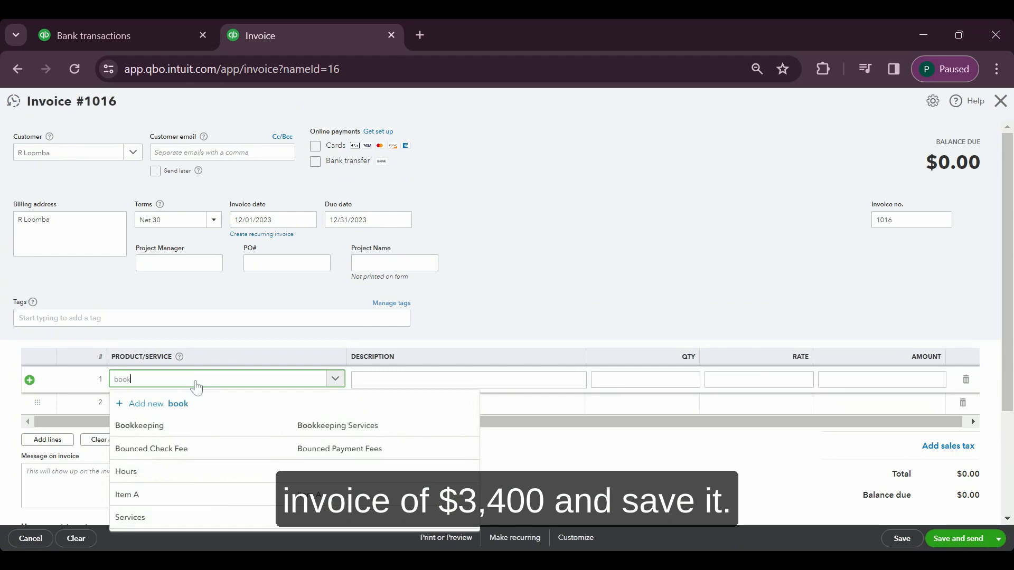
pyautogui.write('k')
pyautogui.click(204, 425)
pyautogui.click(795, 379)
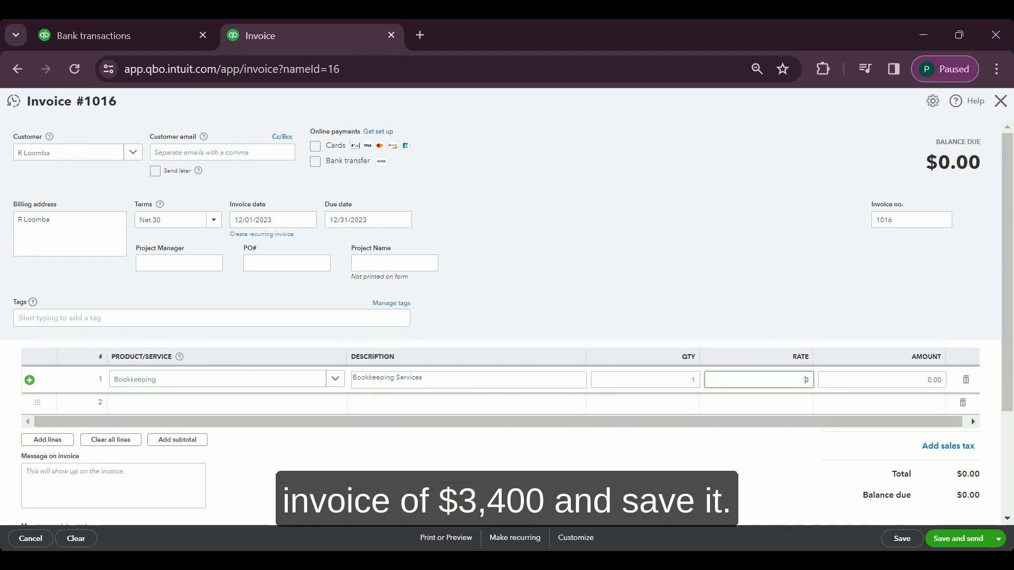
pyautogui.press('Tab')
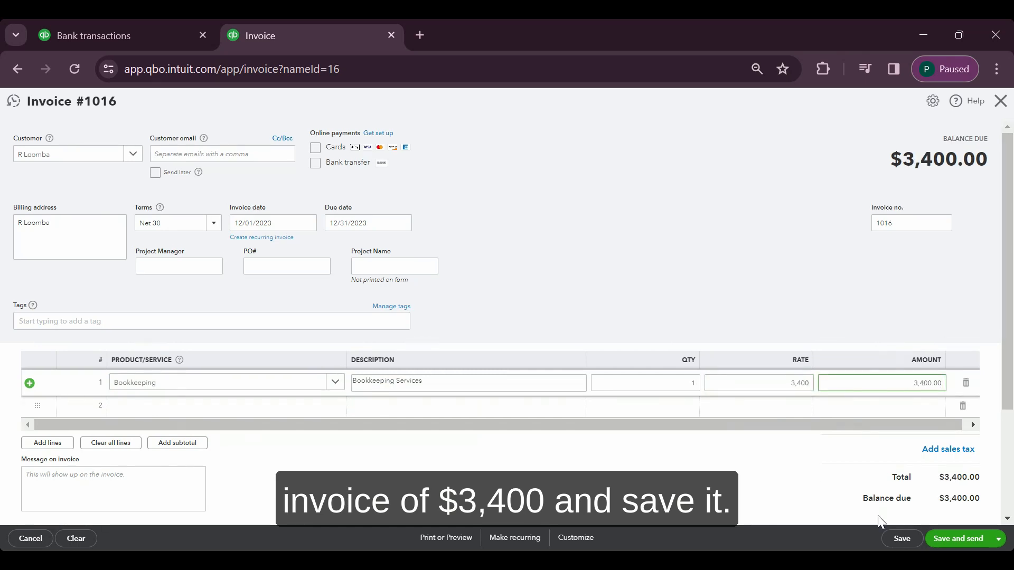
pyautogui.click(900, 539)
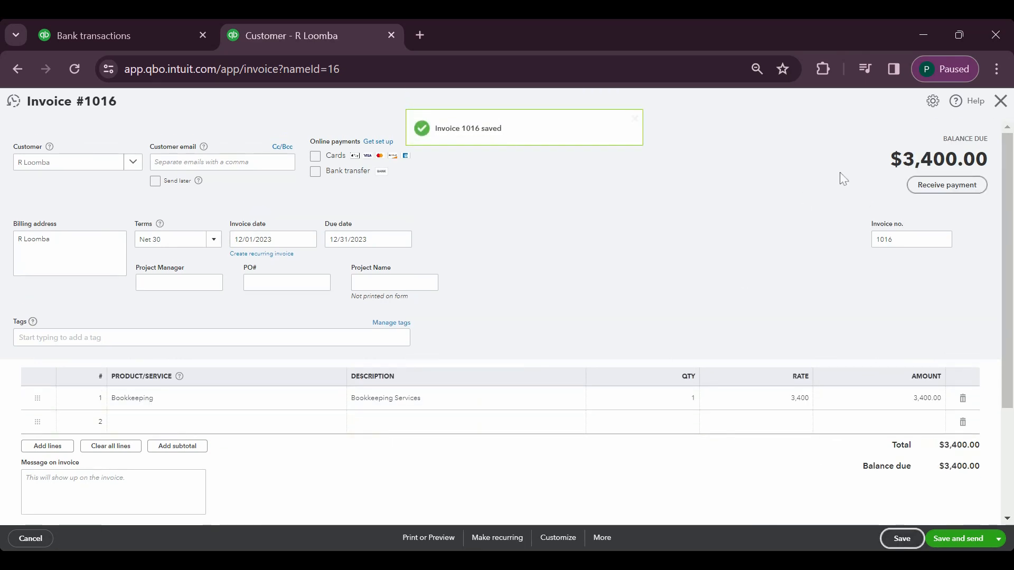
pyautogui.click(1002, 105)
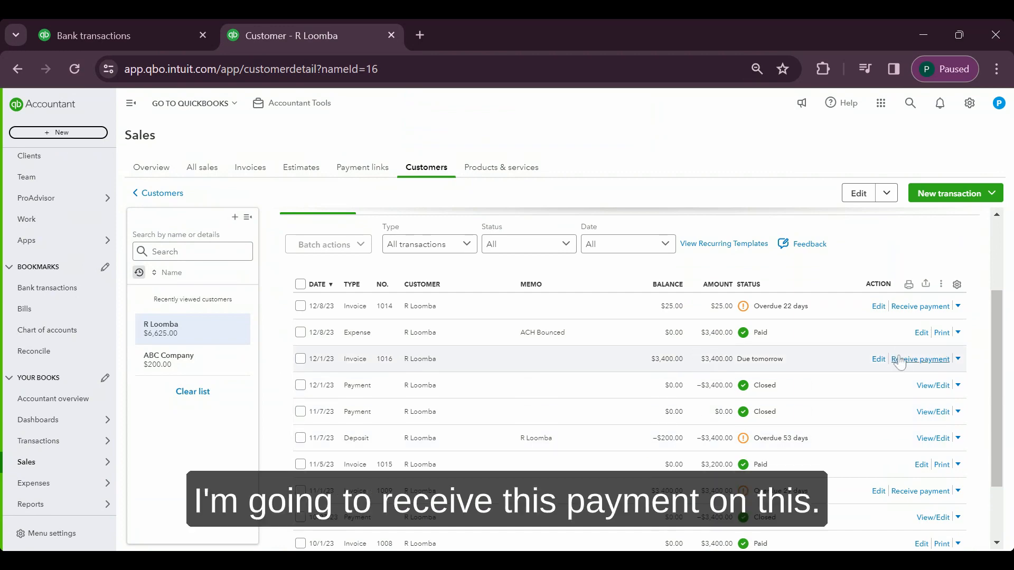
# Start receiving payment on invoice 1016 and exclude invoice 1009 from the payment
pyautogui.click(901, 362)
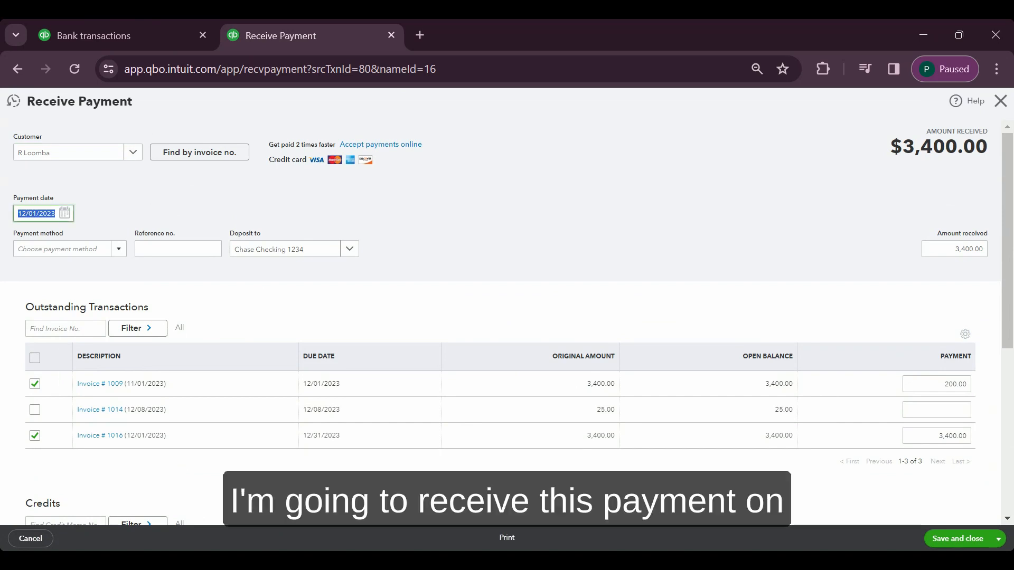
pyautogui.click(37, 386)
pyautogui.scroll(-3, 296, 344)
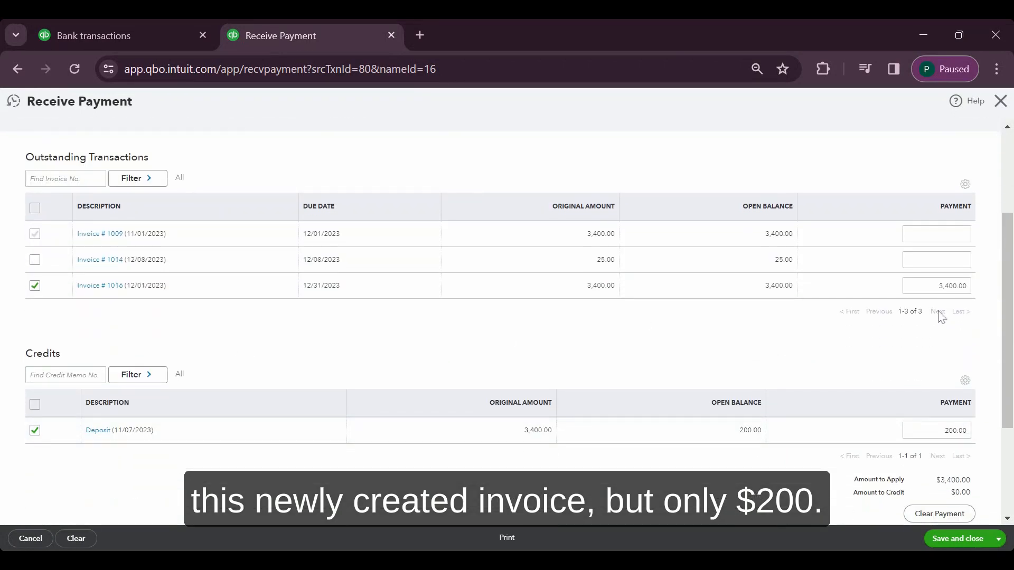
# Set the payment for invoice 1016 to 200 so only the deposit credit is applied, then save and close the payment
pyautogui.click(950, 286)
pyautogui.write('2')
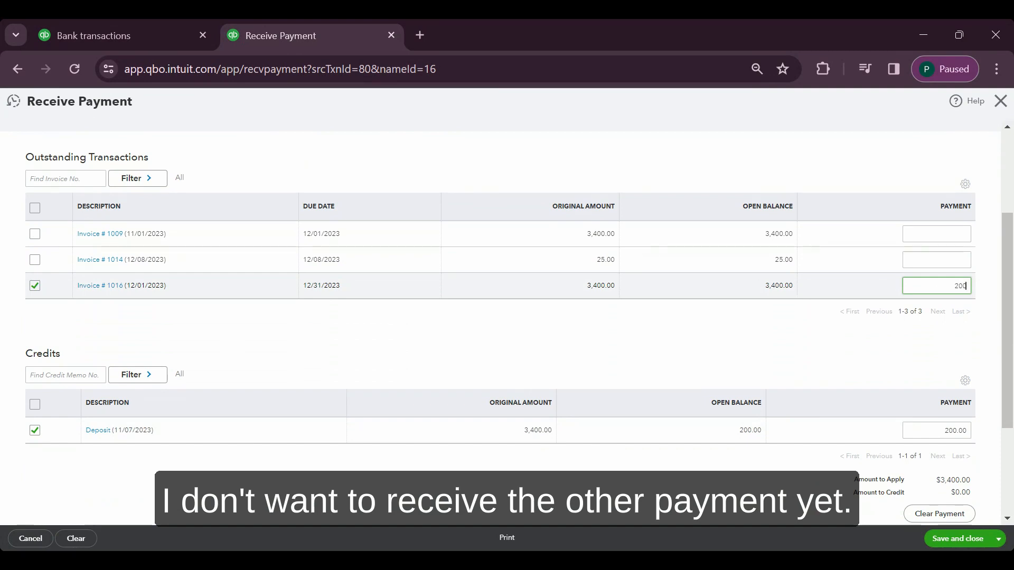
pyautogui.press('Tab')
pyautogui.scroll(3, 869, 366)
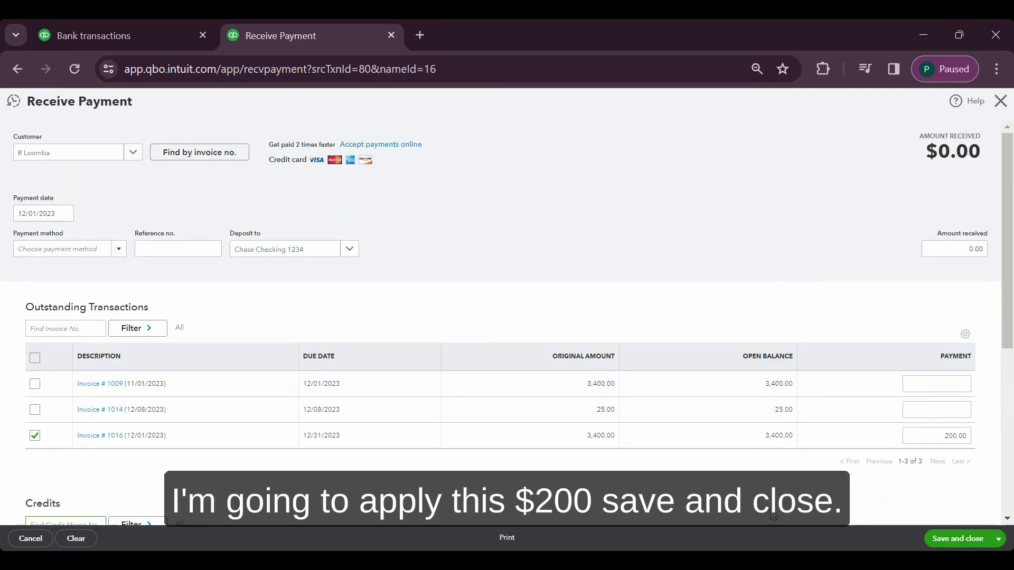
pyautogui.scroll(-3, 724, 465)
pyautogui.scroll(3, 725, 465)
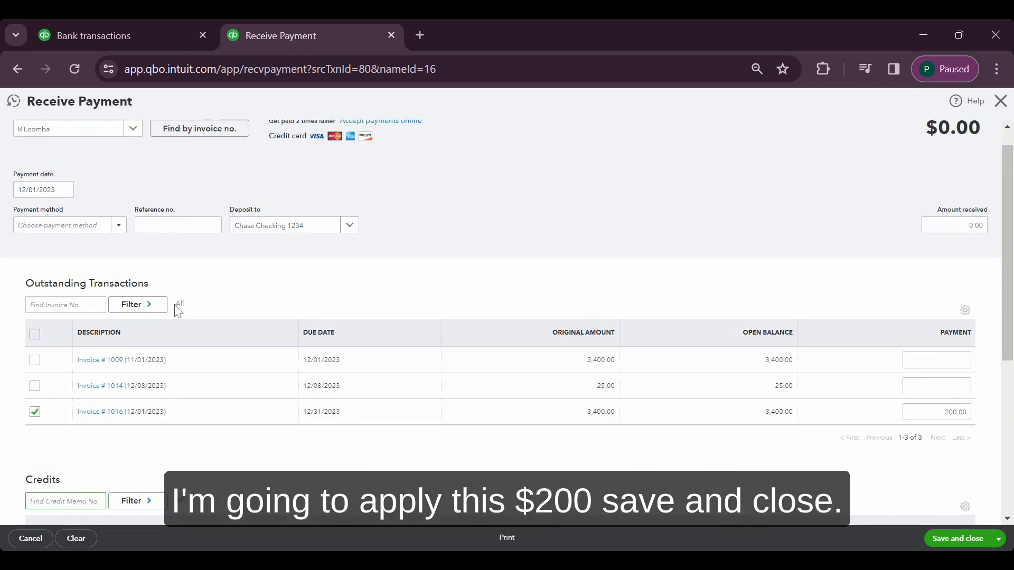
pyautogui.click(959, 540)
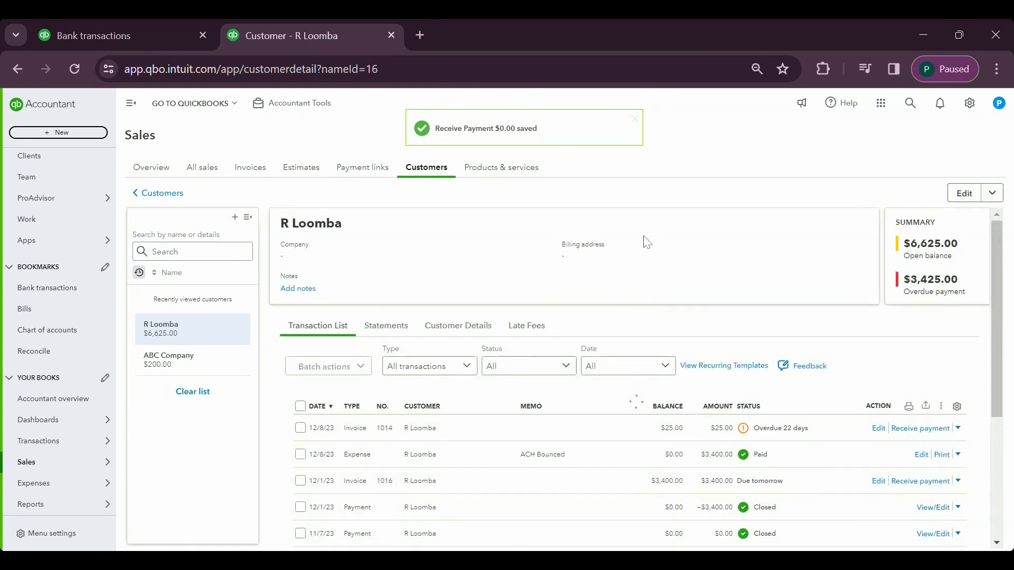
# Open invoice 1016 from the customer's transaction list, review its applied payment and totals, then close it and return to the list
pyautogui.scroll(-2, 650, 343)
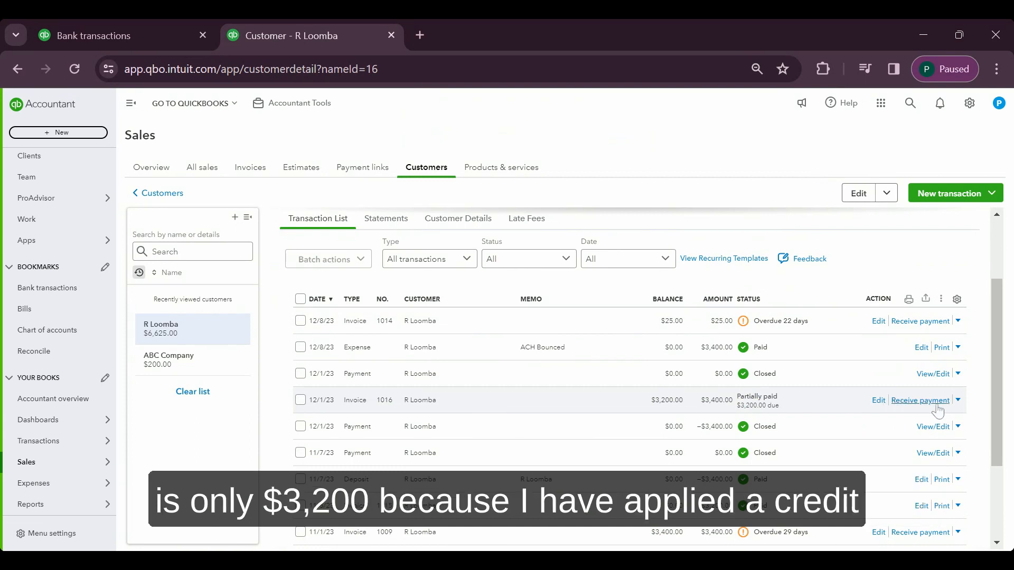
pyautogui.click(957, 401)
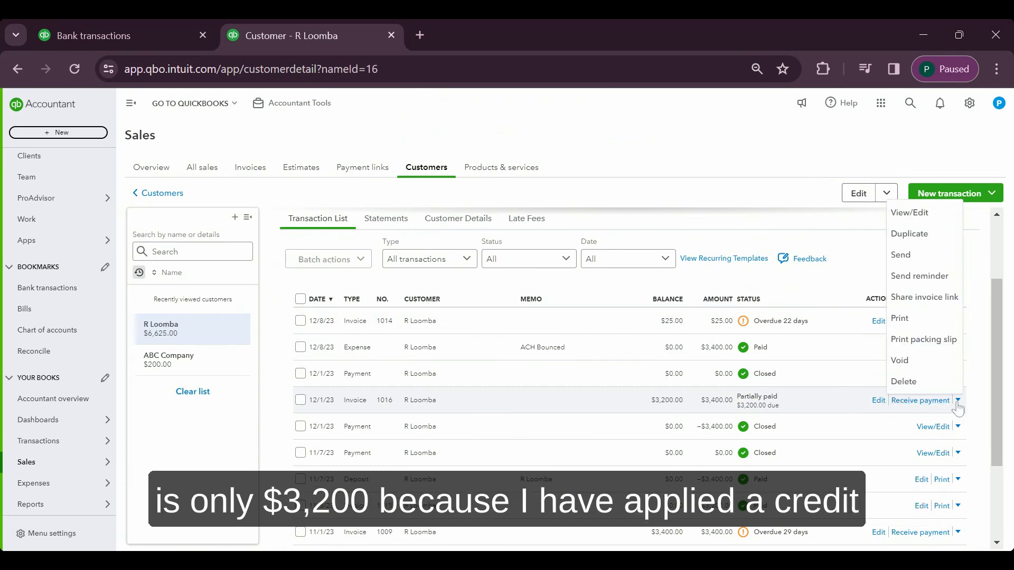
pyautogui.click(916, 222)
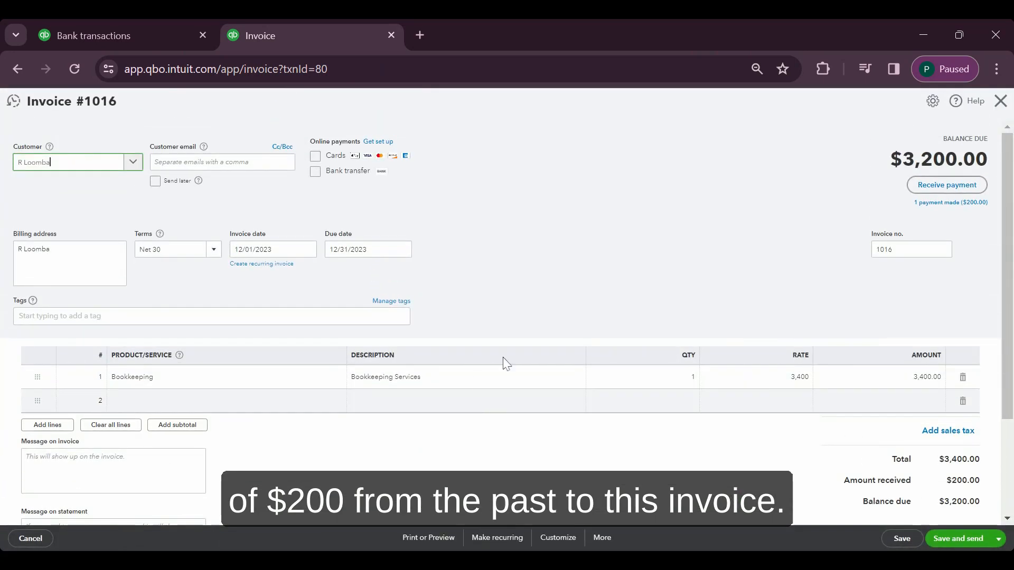
pyautogui.click(947, 205)
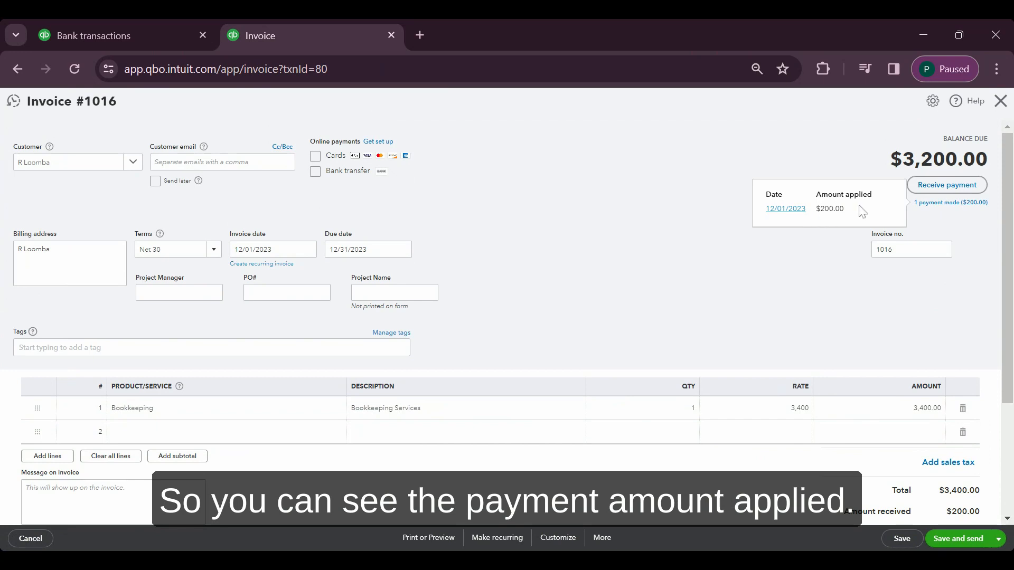
pyautogui.scroll(-3, 745, 263)
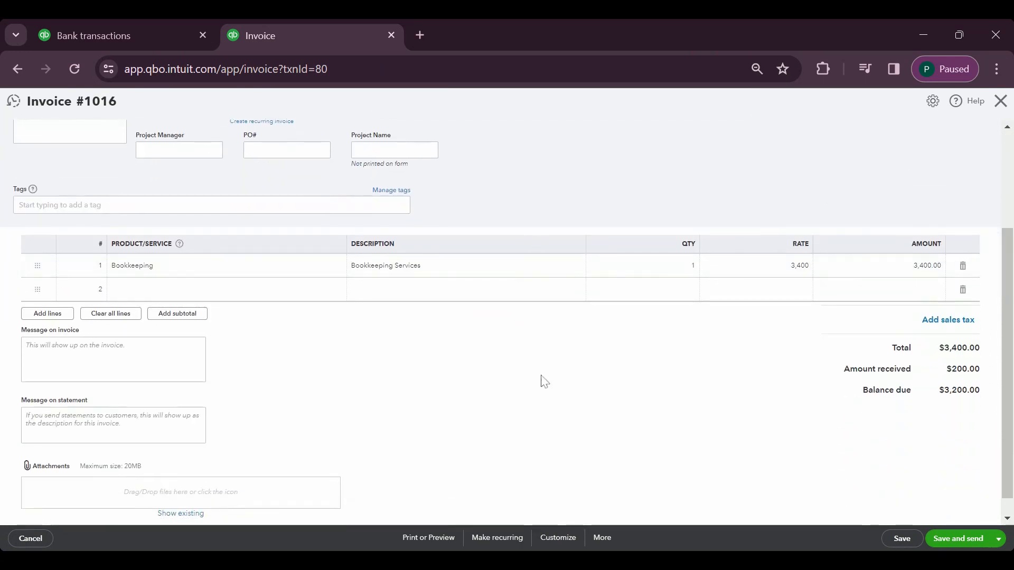
pyautogui.scroll(3, 500, 374)
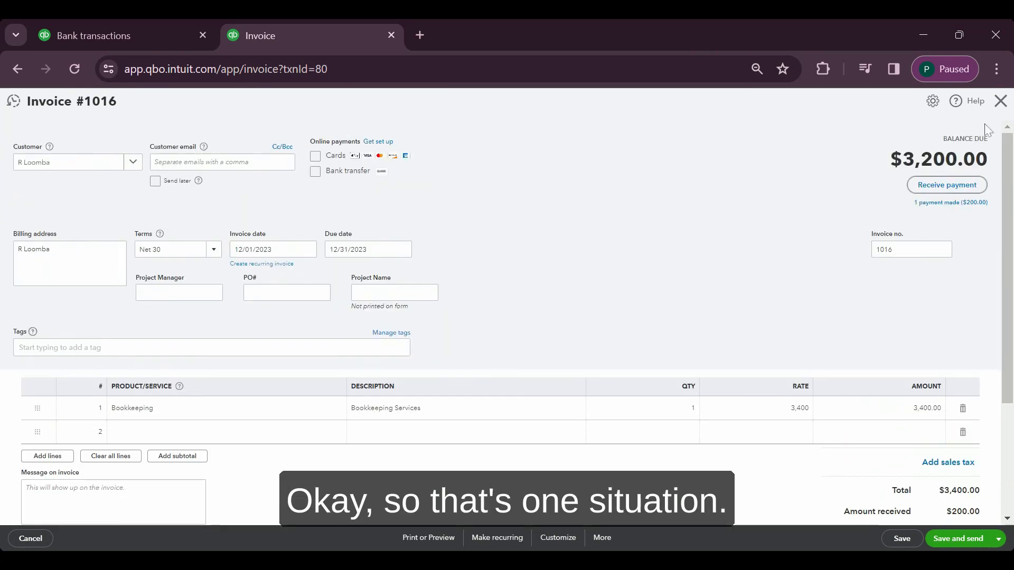
pyautogui.click(1001, 103)
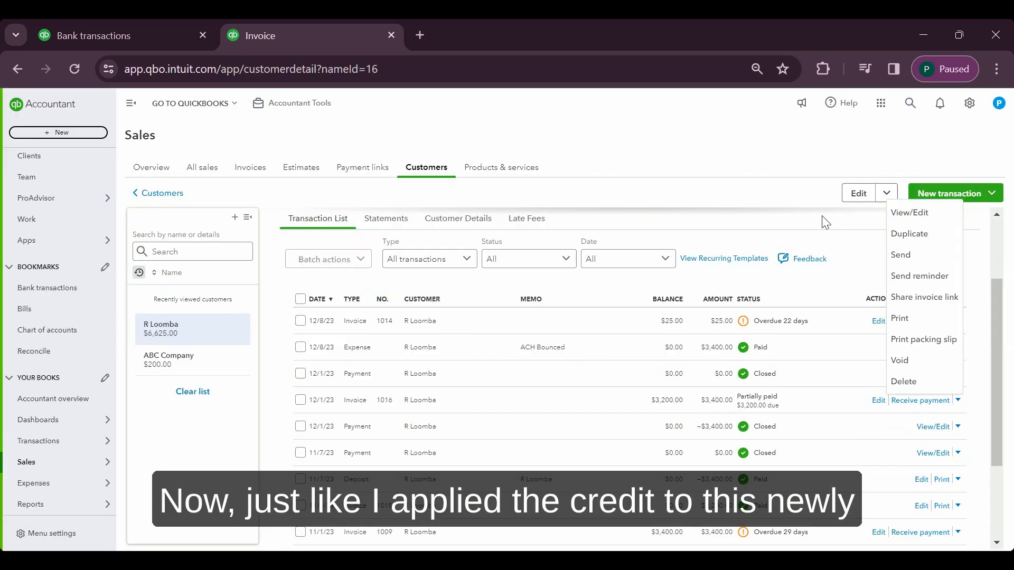
pyautogui.scroll(-3, 627, 422)
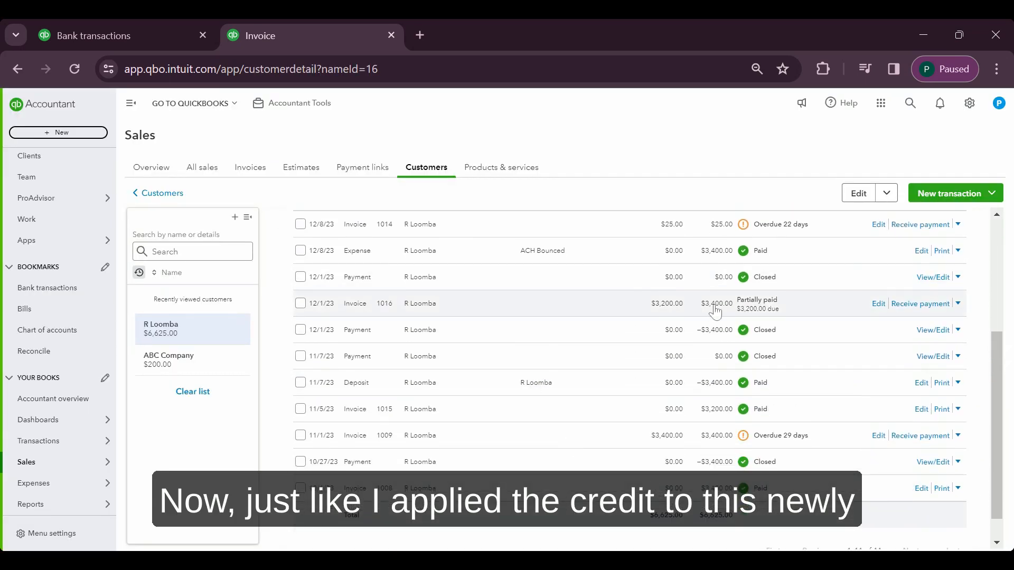